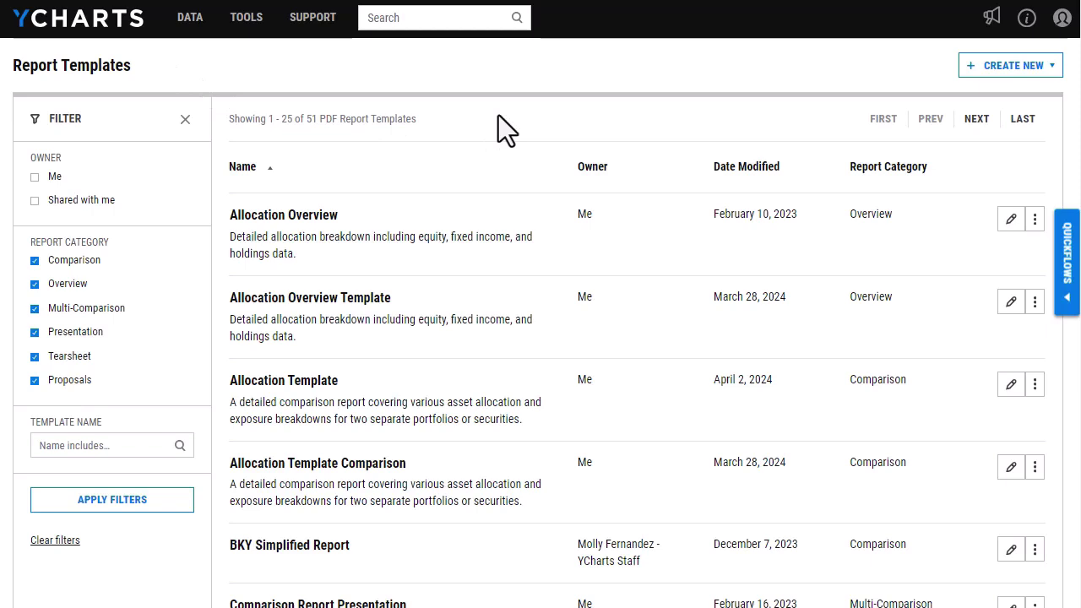
Step: Create a blank custom Tearsheet template set to Single Security and Portrait
click(967, 71)
click(968, 93)
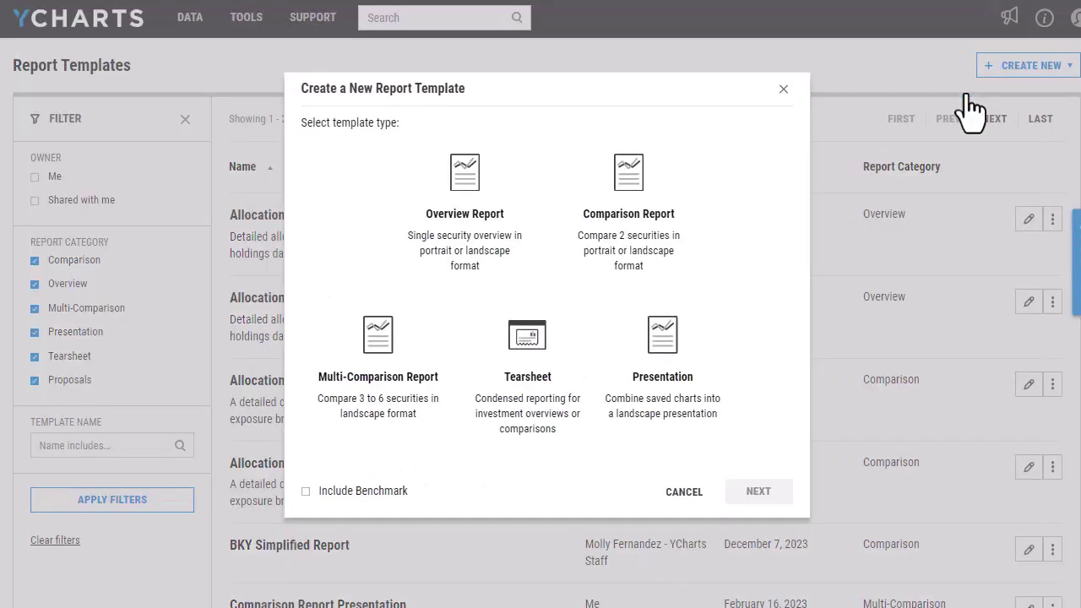
click(555, 338)
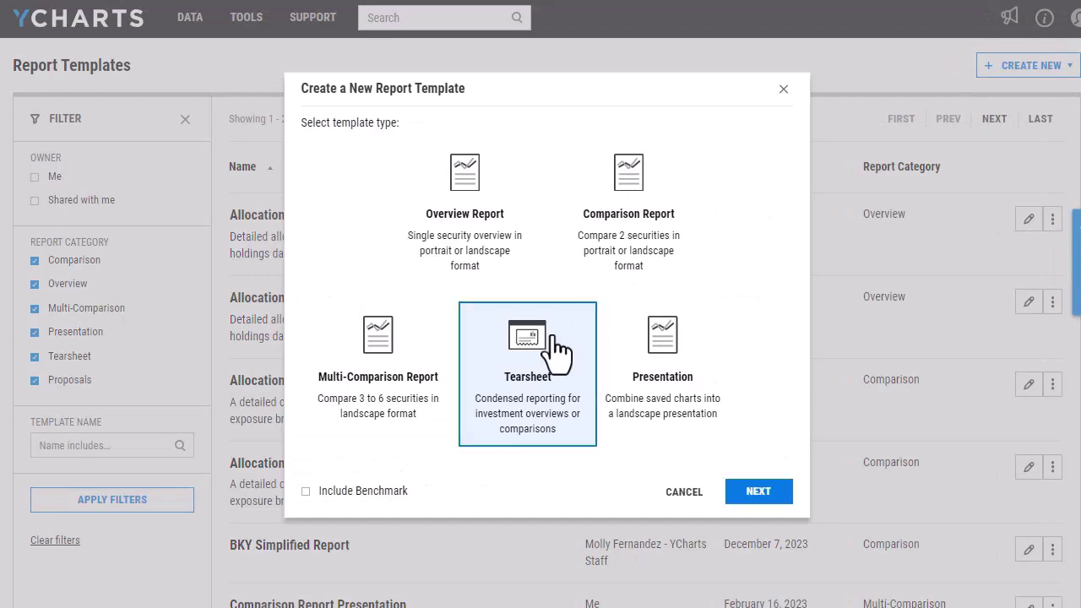
click(758, 493)
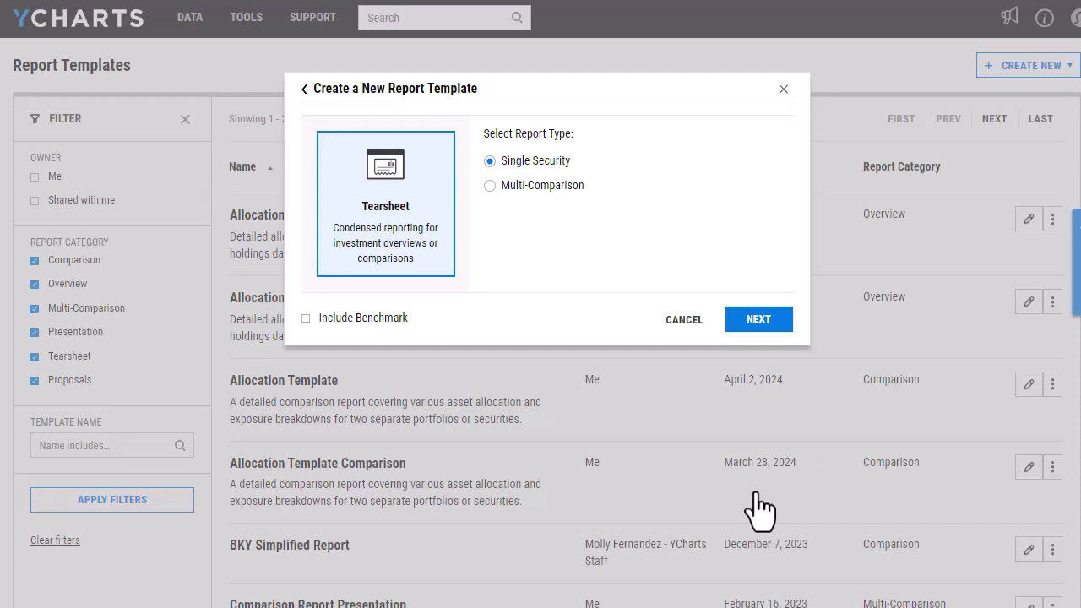
click(768, 324)
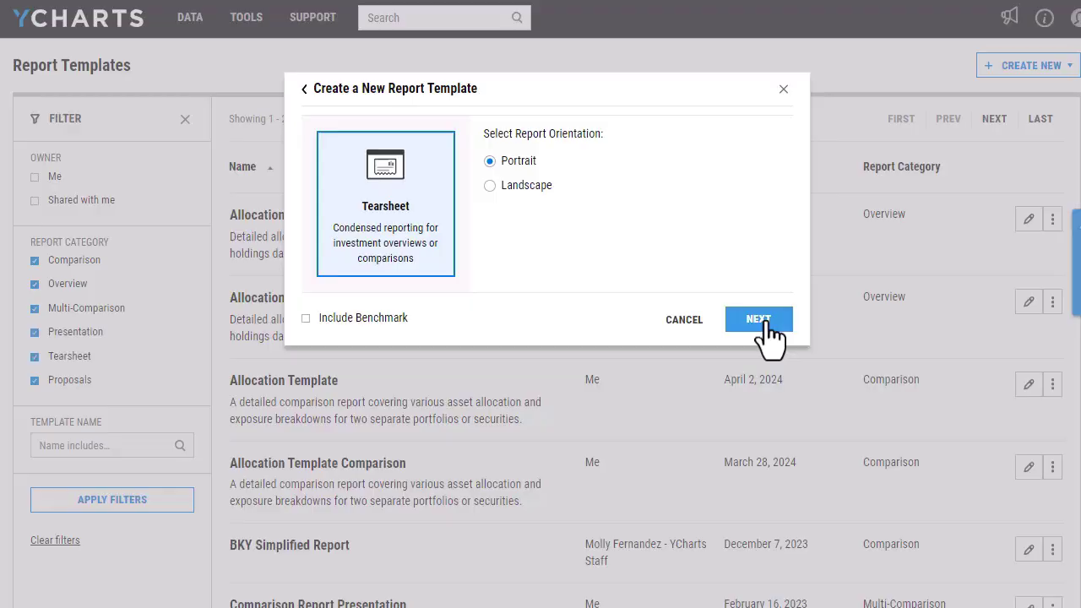
click(764, 321)
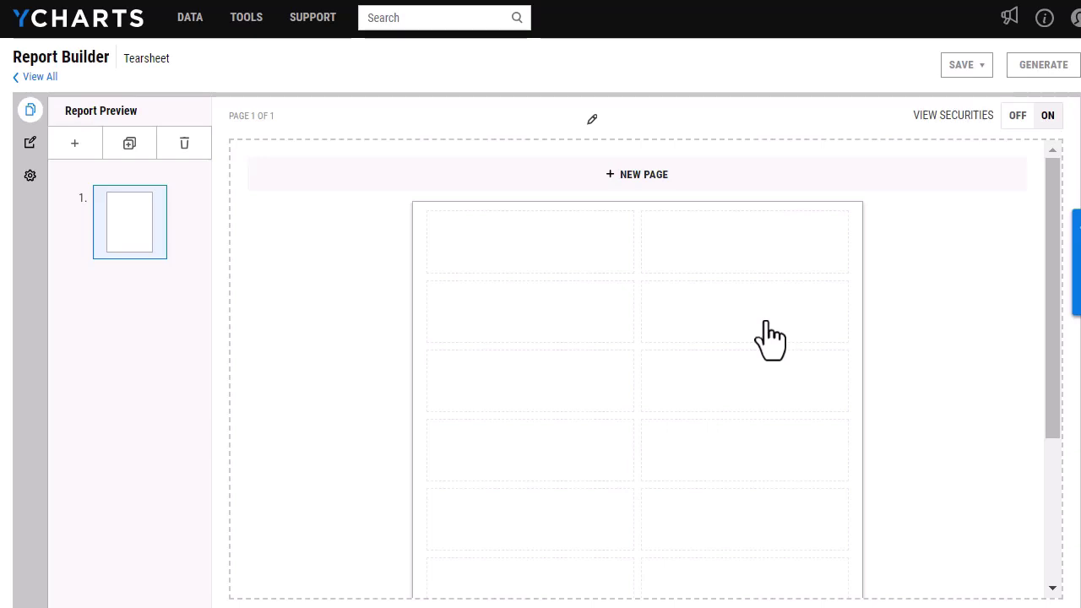
mouse_move(772, 308)
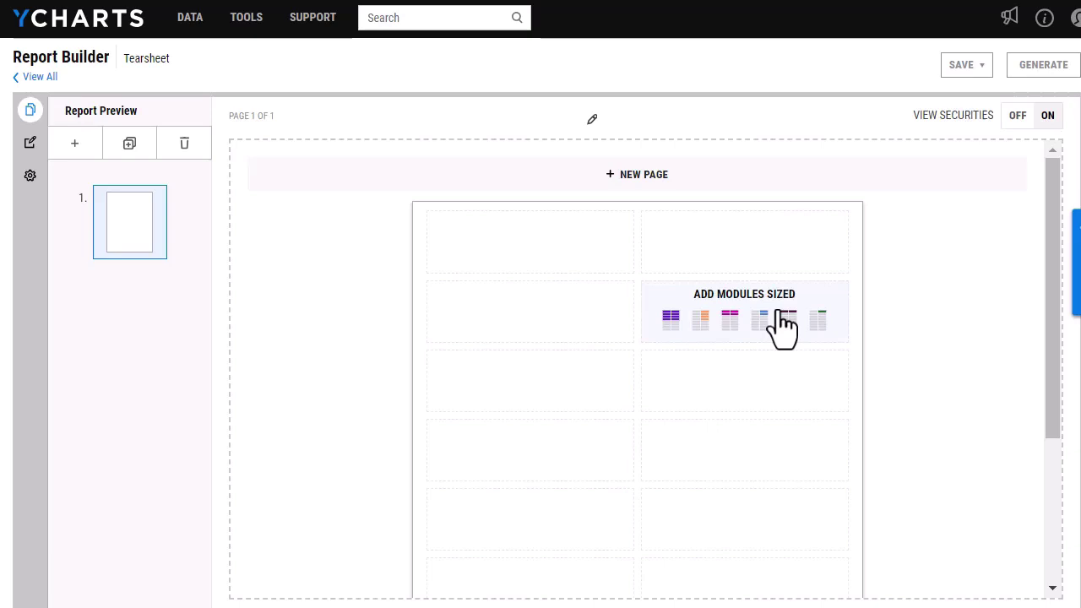
Step: Open the Page Editor module library with all sizes kept and expand Basic Info & Performance
click(30, 143)
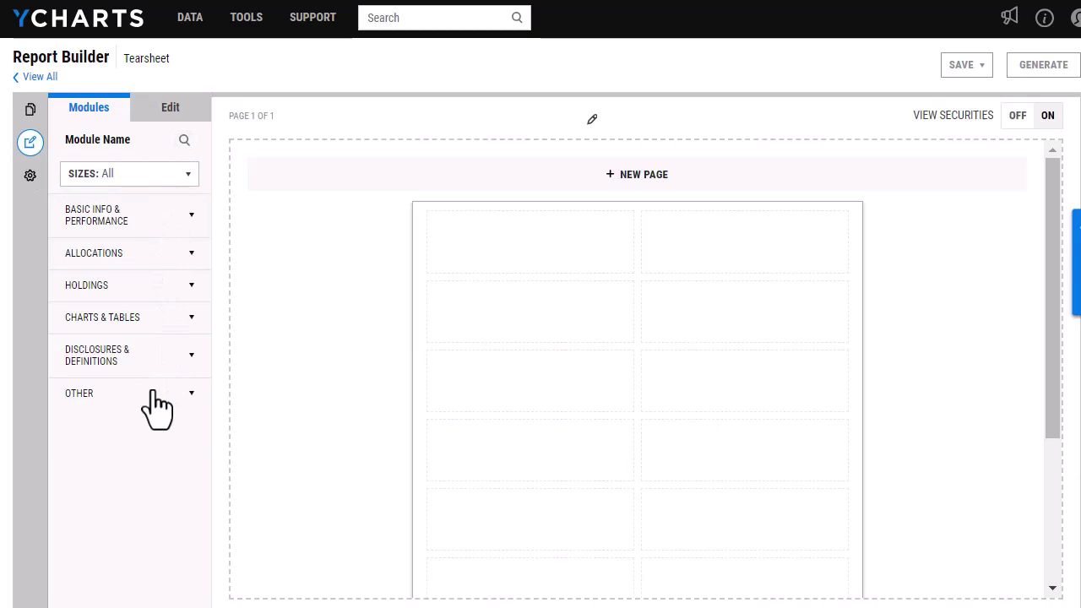
click(151, 183)
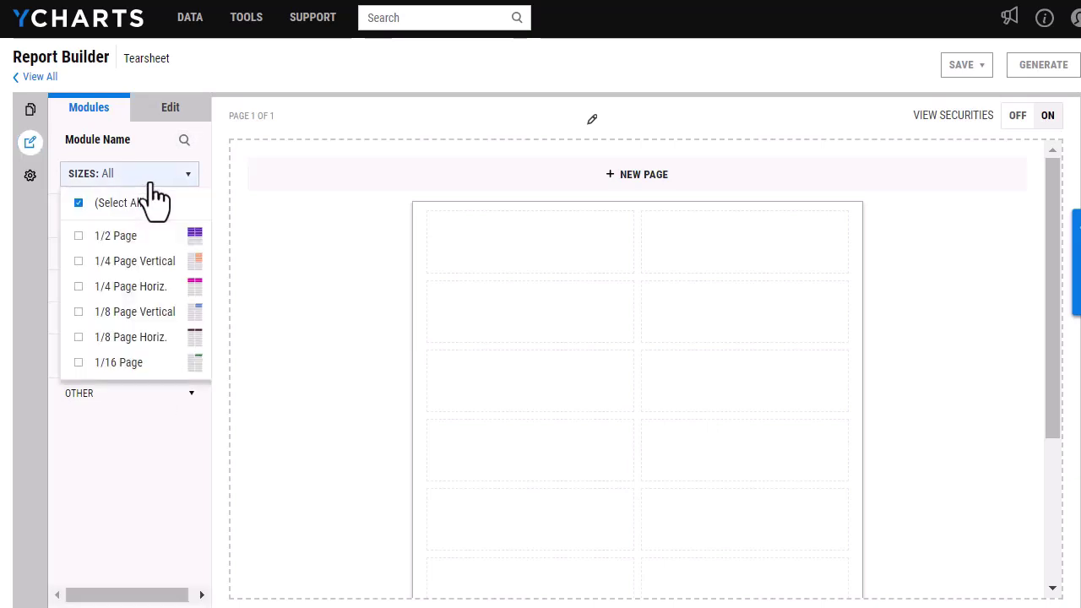
click(153, 181)
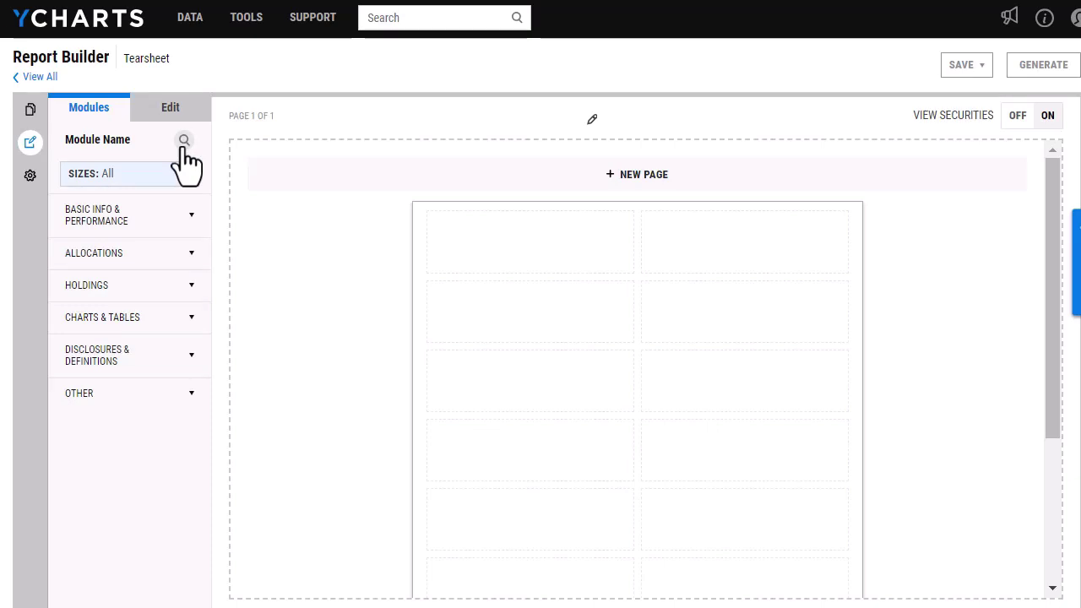
click(187, 216)
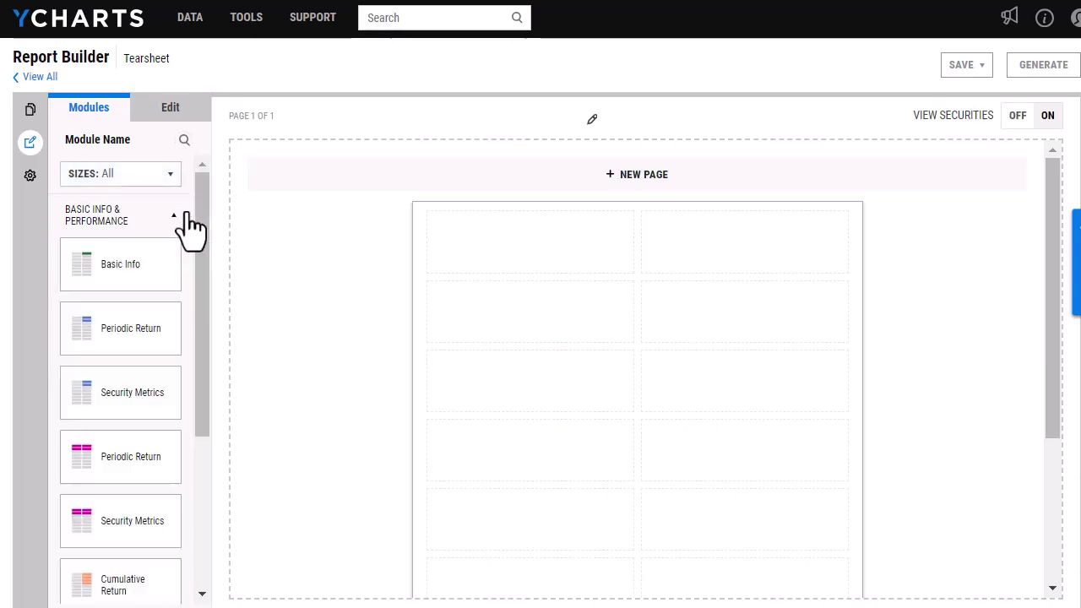
Step: Place Basic Info top right, Cumulative Return top left, and Security Metrics beneath the chart
drag(66, 266, 695, 265)
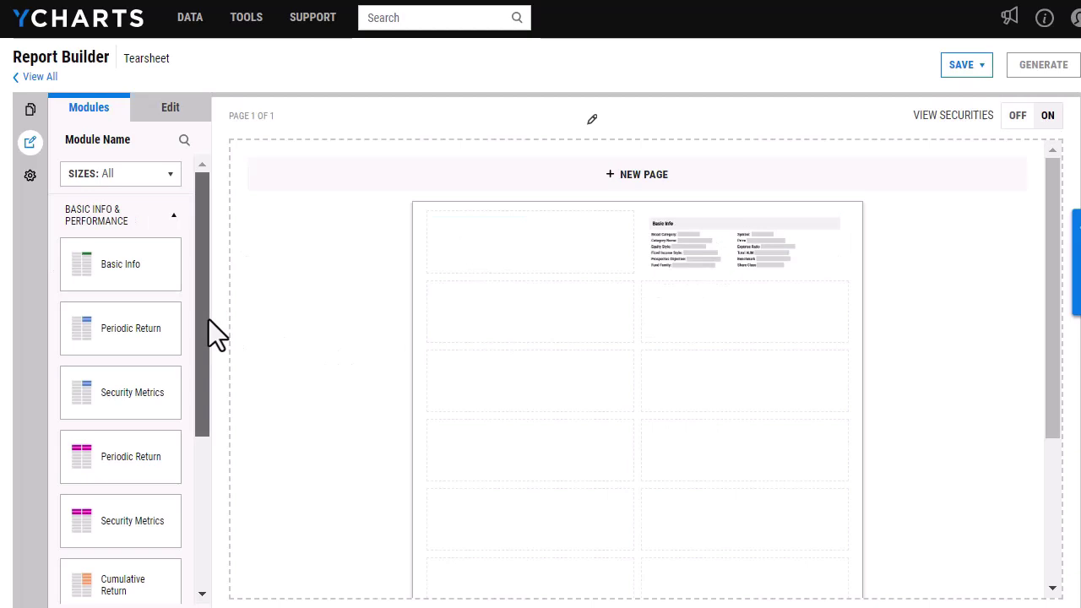
drag(208, 319, 198, 384)
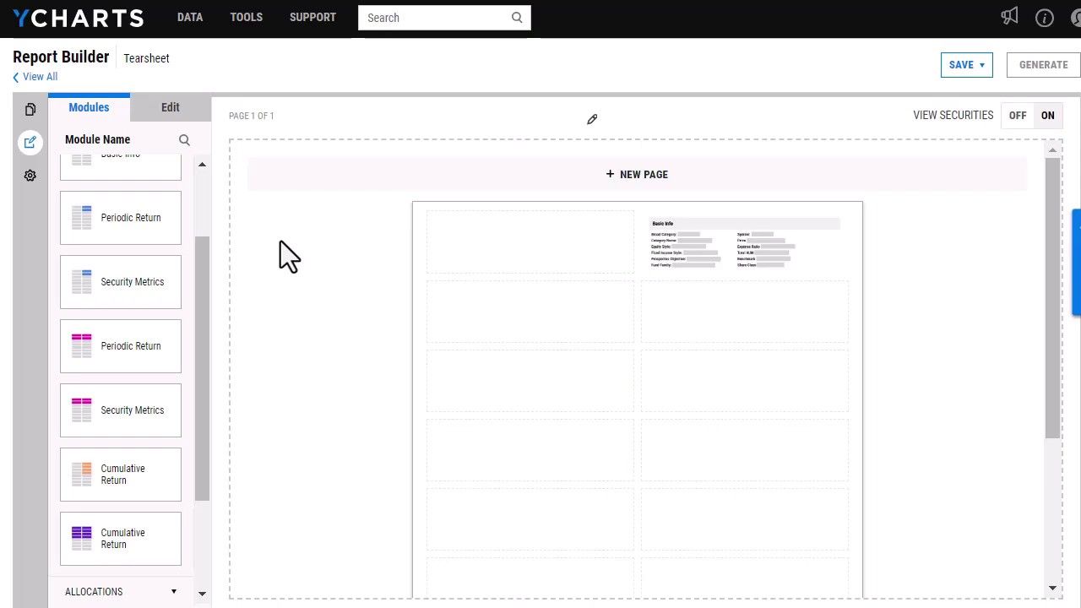
mouse_move(512, 342)
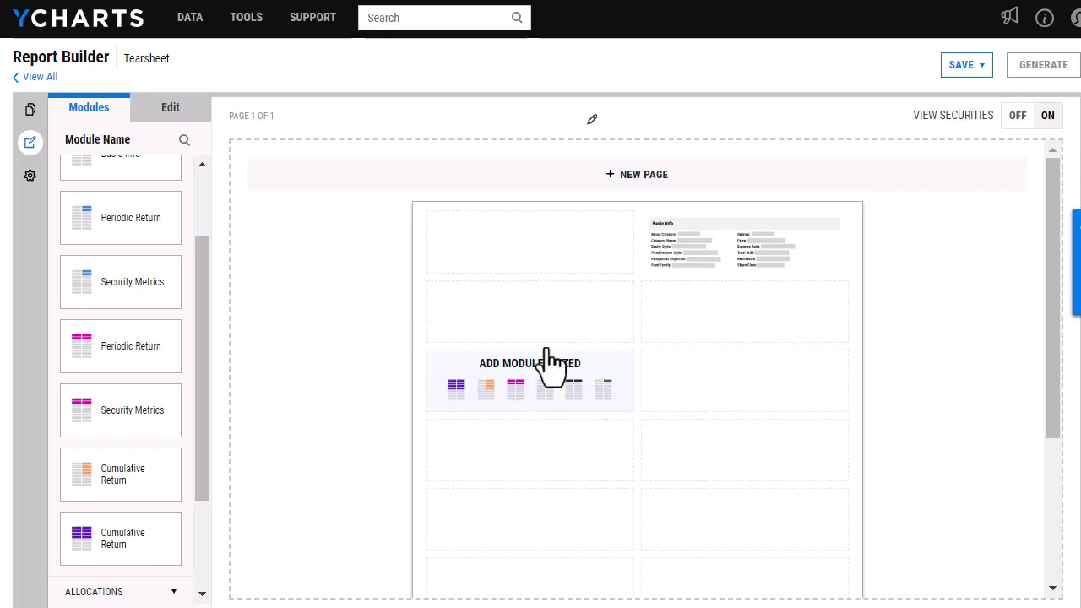
mouse_move(562, 336)
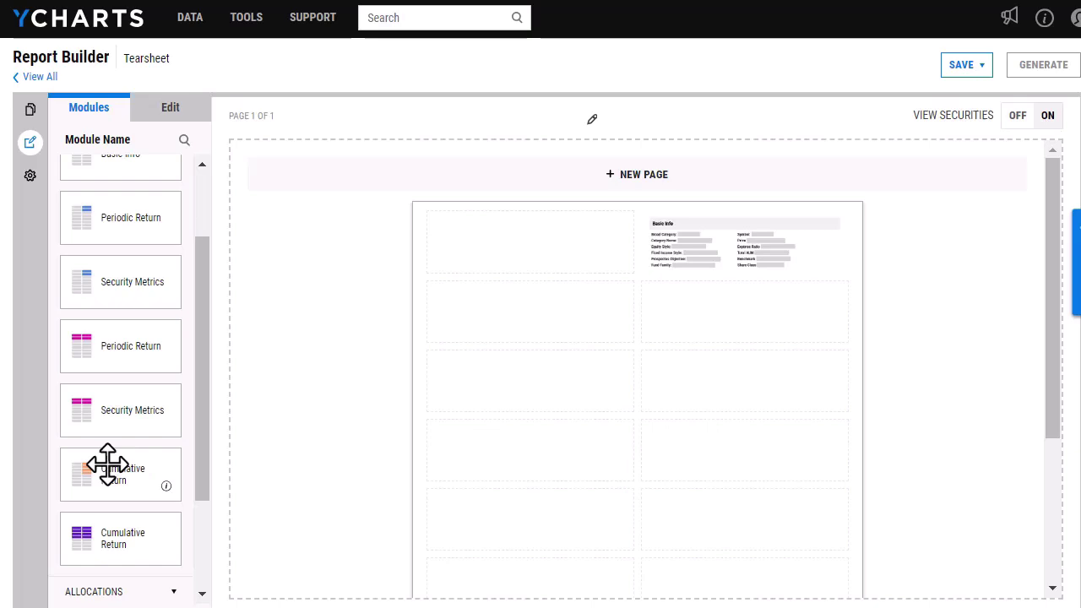
drag(106, 462, 540, 227)
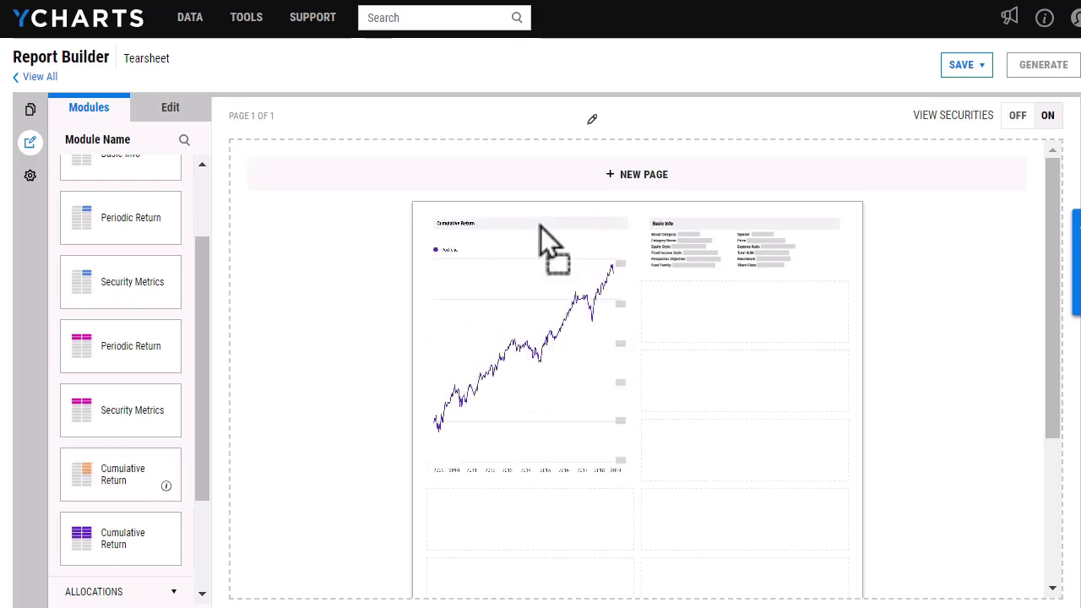
drag(141, 290, 554, 524)
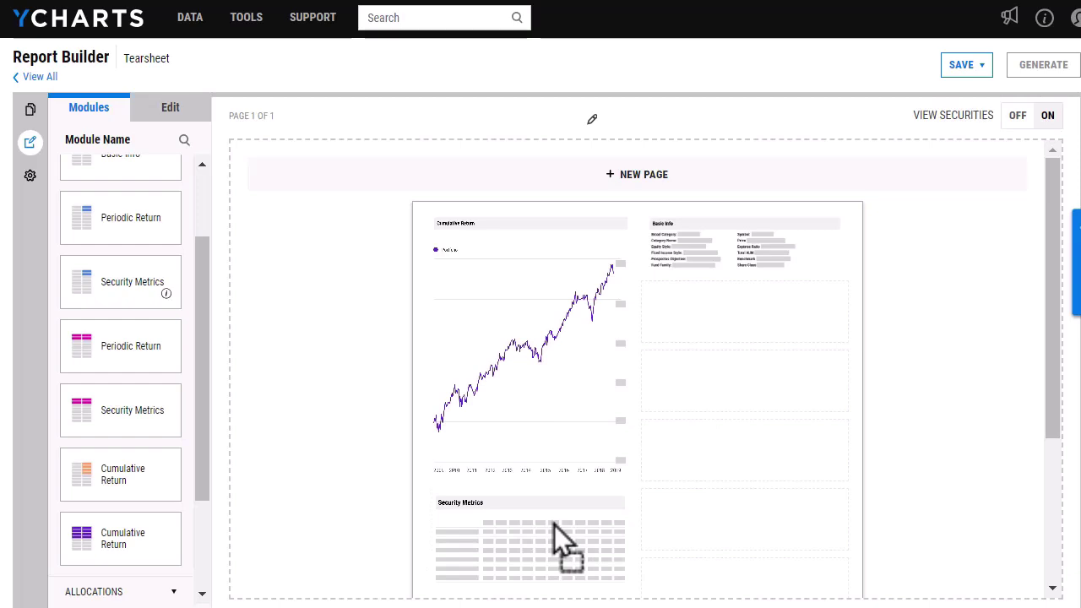
Step: Open the Security Metrics module settings and list its preset Configurations
click(493, 537)
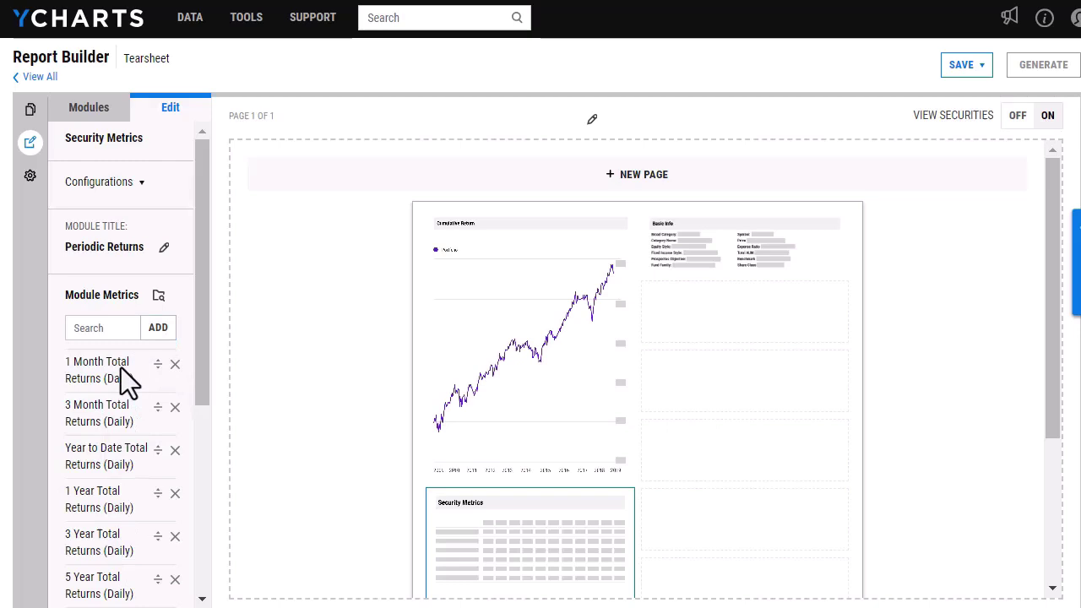
click(131, 201)
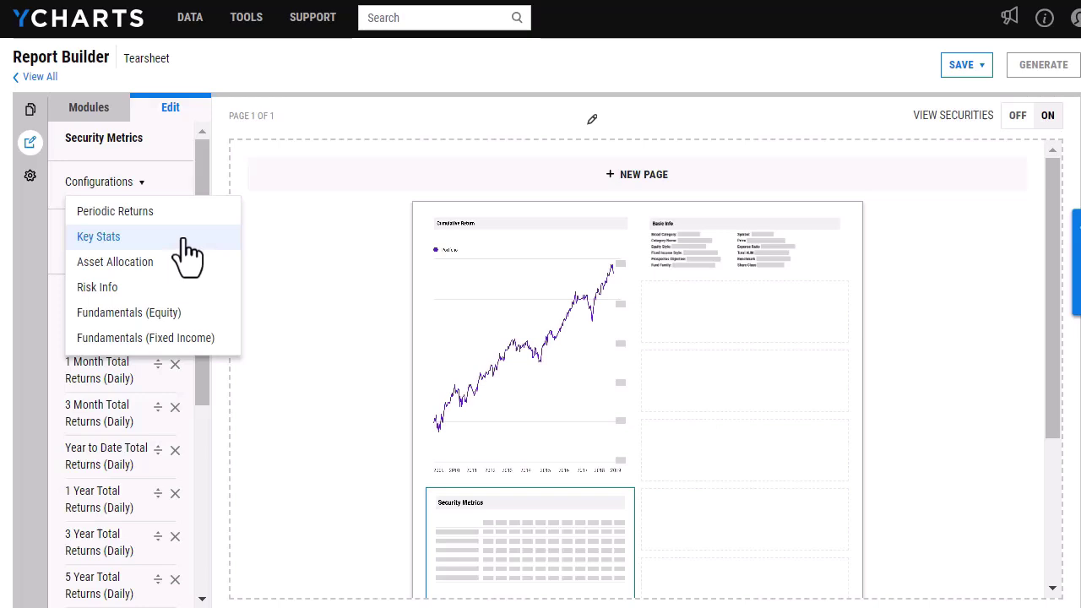
Step: Reopen the module library, expand Allocations, and add Asset Allocation to the right column
click(297, 305)
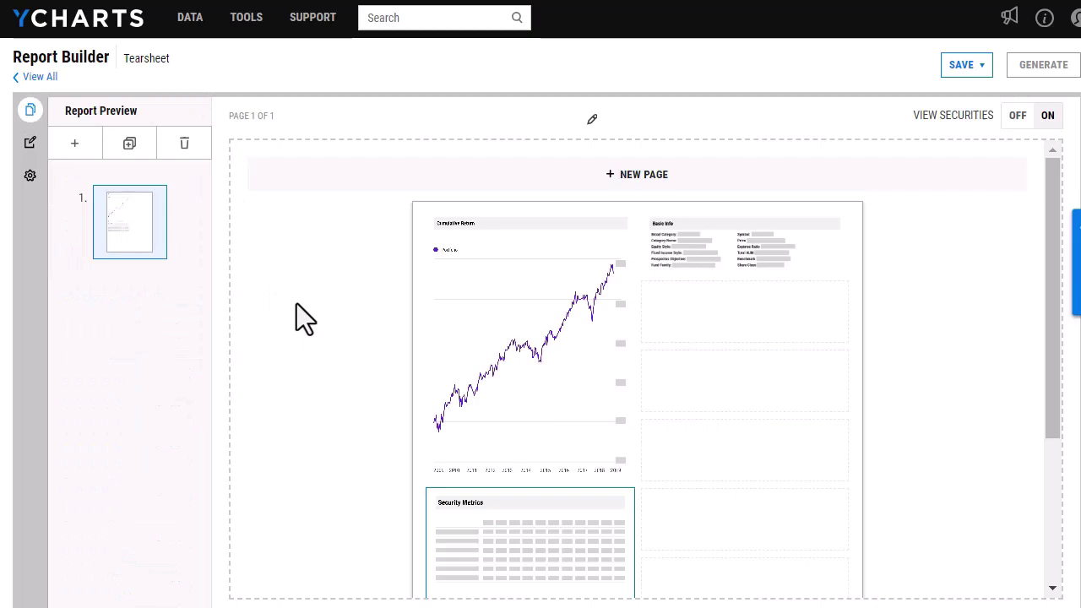
scroll(296, 304, down, 2)
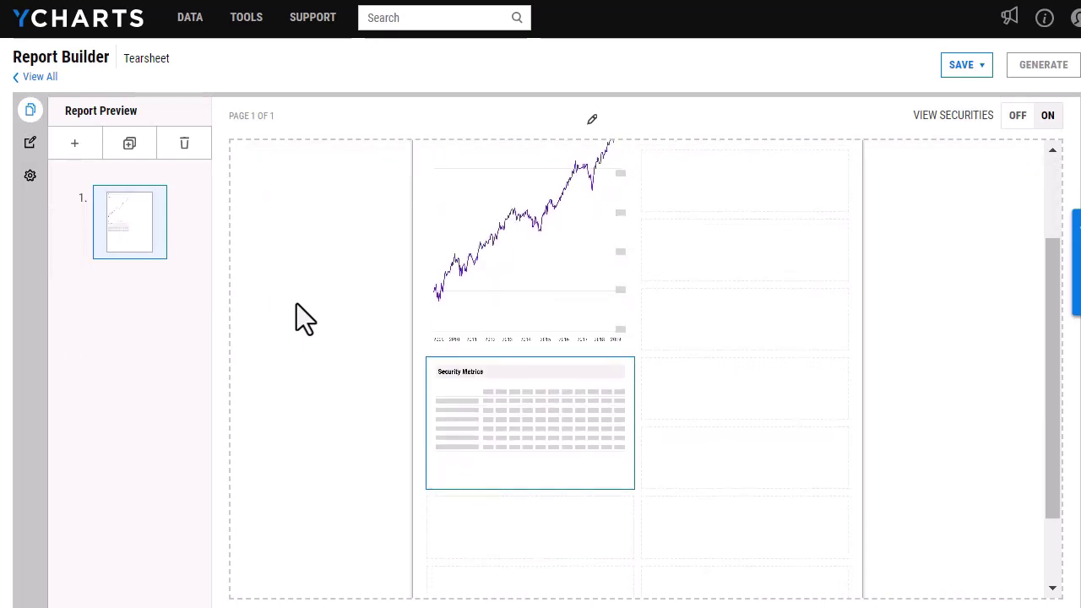
click(31, 141)
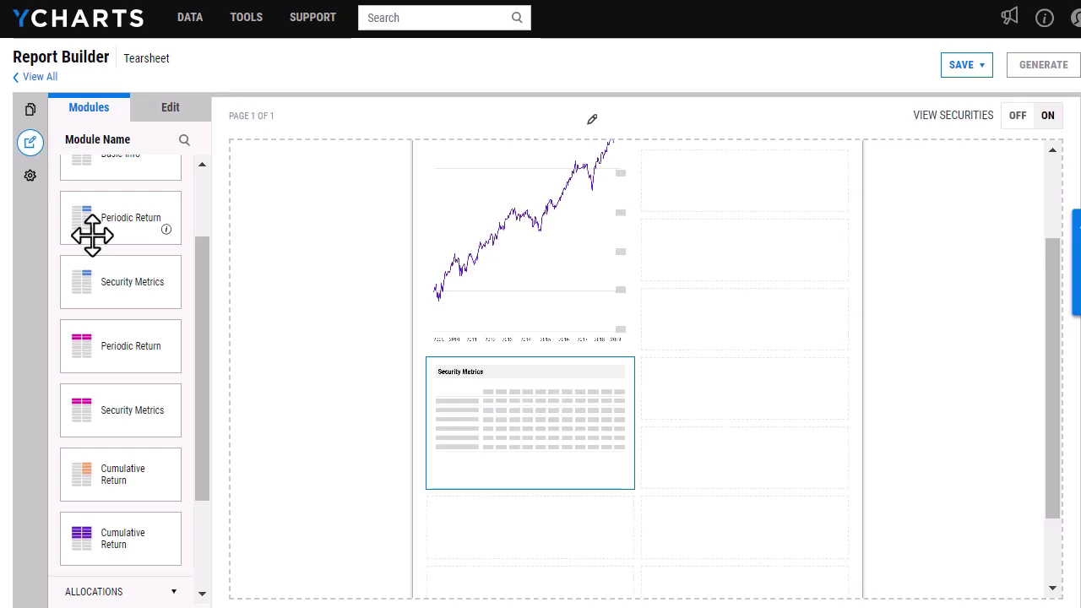
scroll(118, 287, down, 1)
click(123, 448)
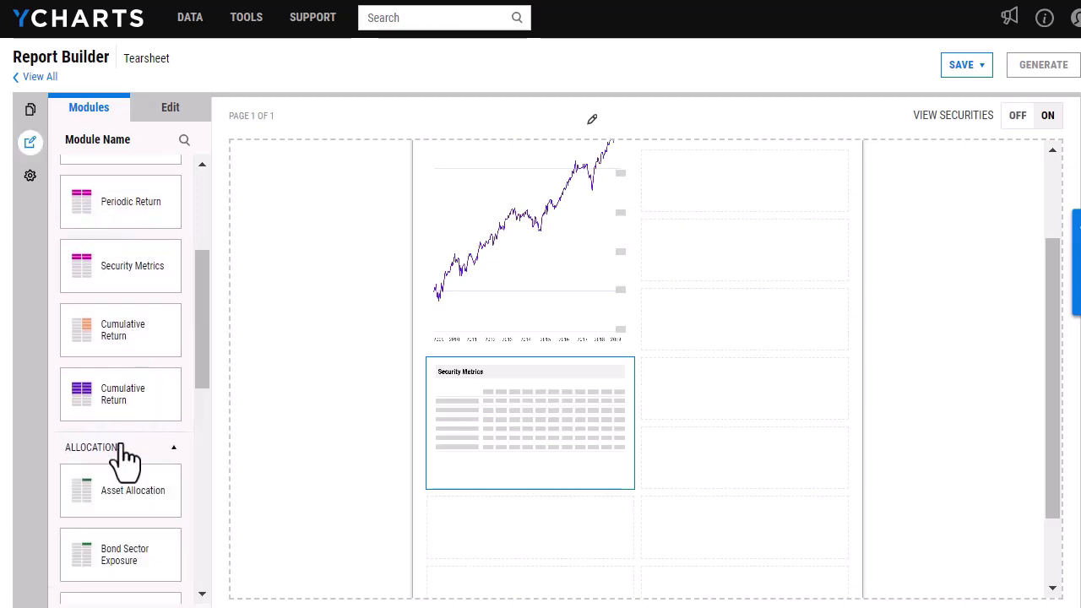
drag(200, 323, 197, 401)
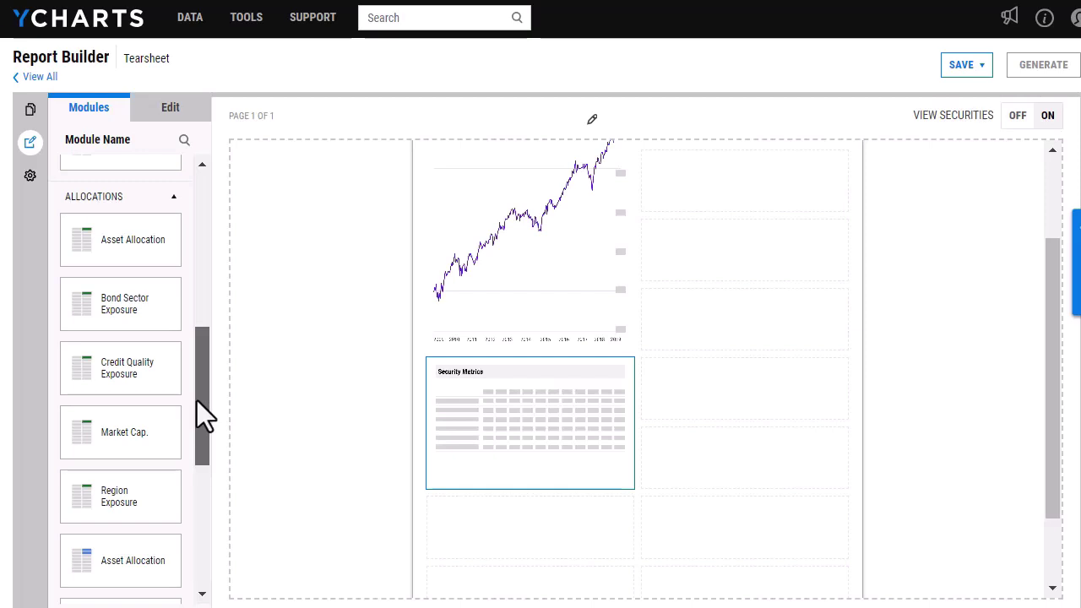
drag(116, 241, 708, 326)
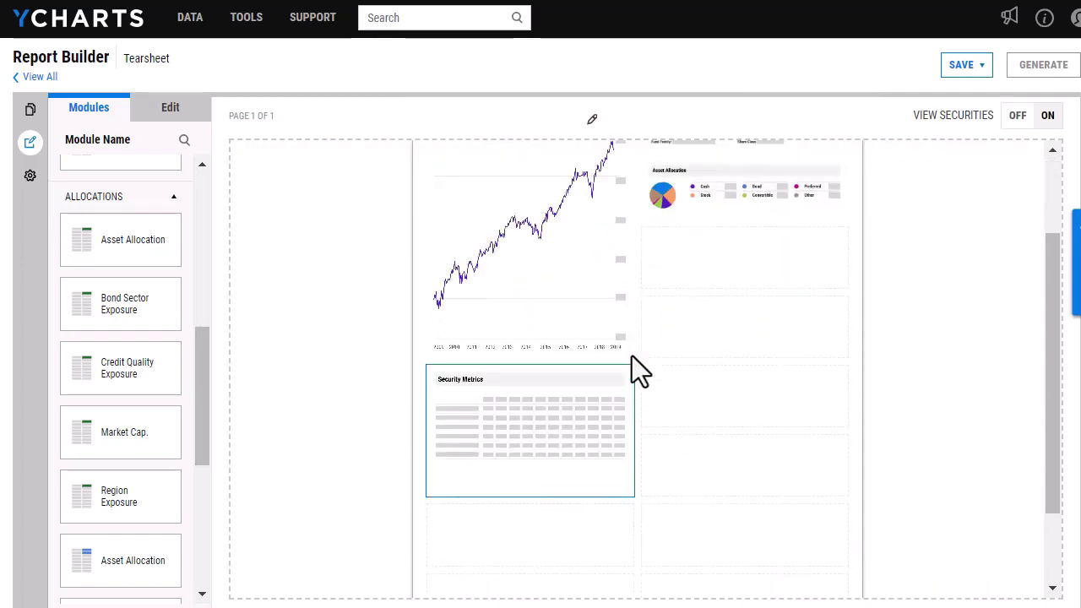
Step: Add Bond Sector, Market Cap, Region and Stock Sector exposure modules to the page
scroll(639, 372, down, 1)
drag(109, 315, 695, 216)
drag(91, 417, 703, 257)
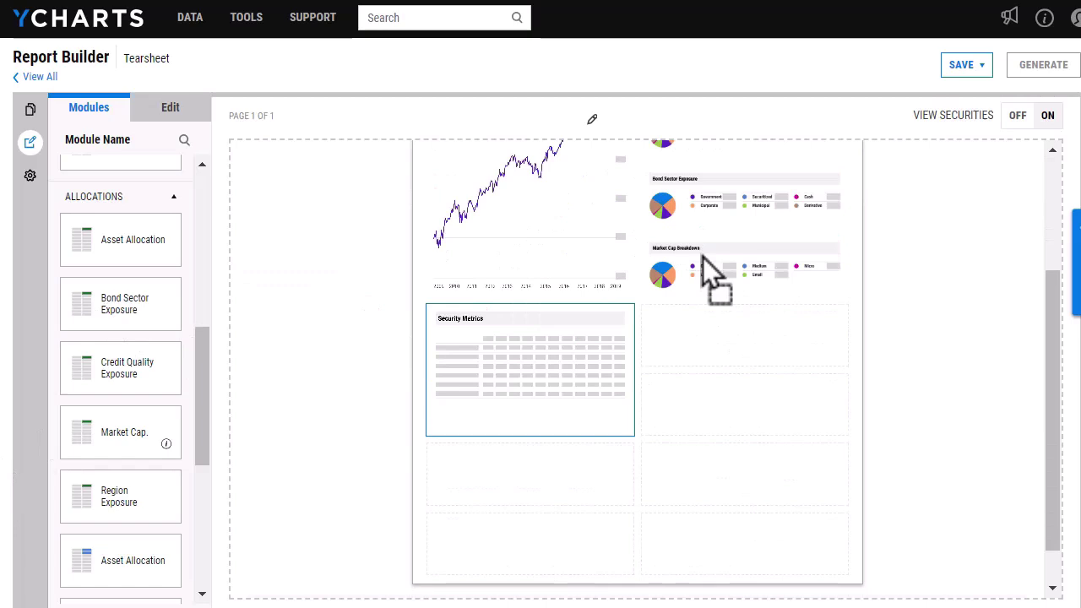
drag(105, 505, 791, 295)
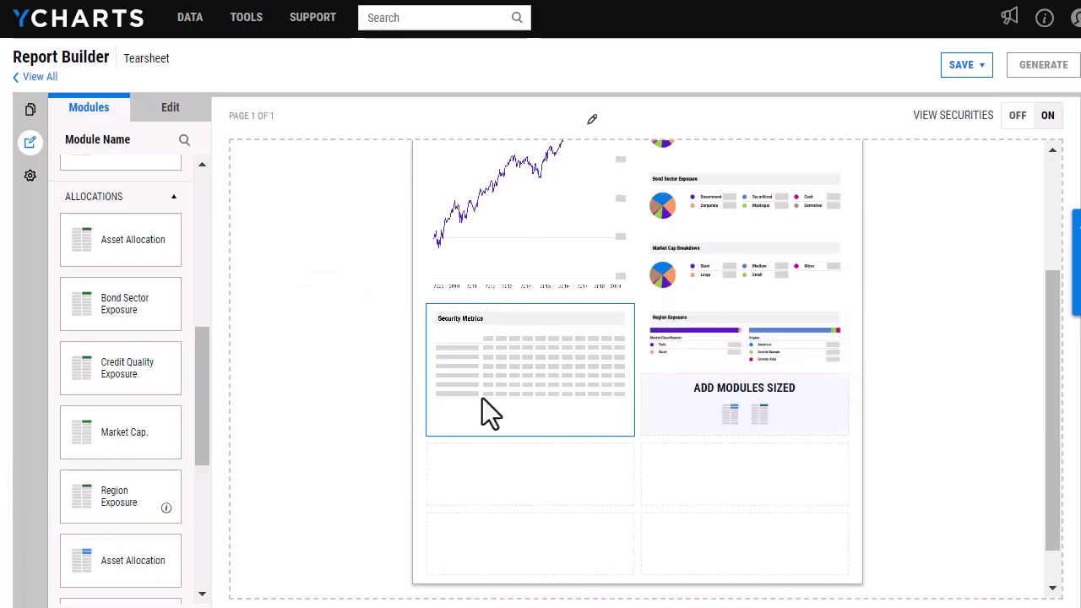
scroll(118, 422, down, 4)
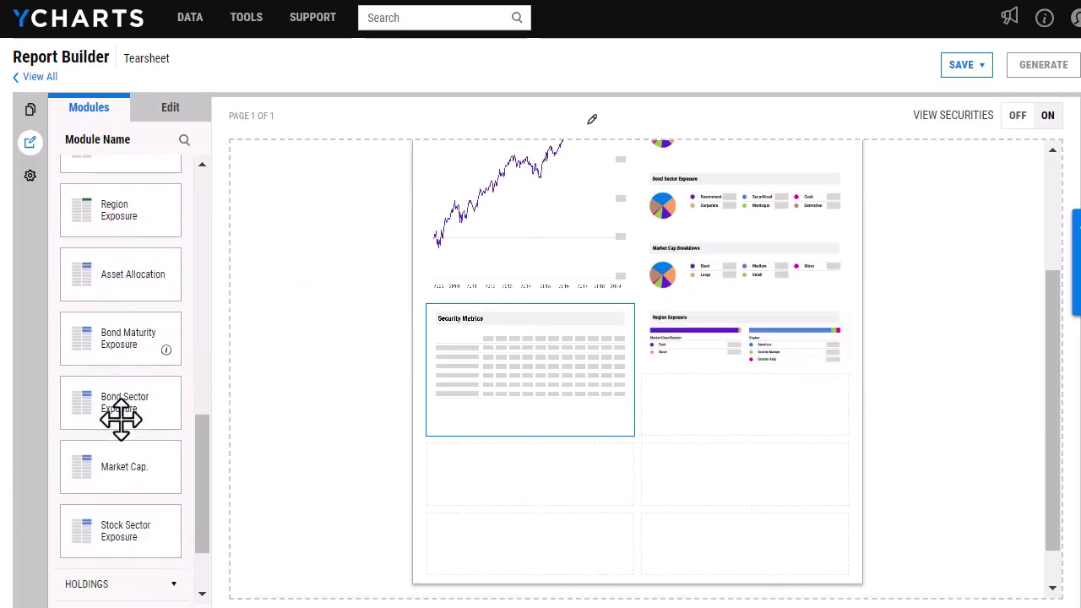
scroll(118, 420, down, 1)
drag(111, 470, 672, 399)
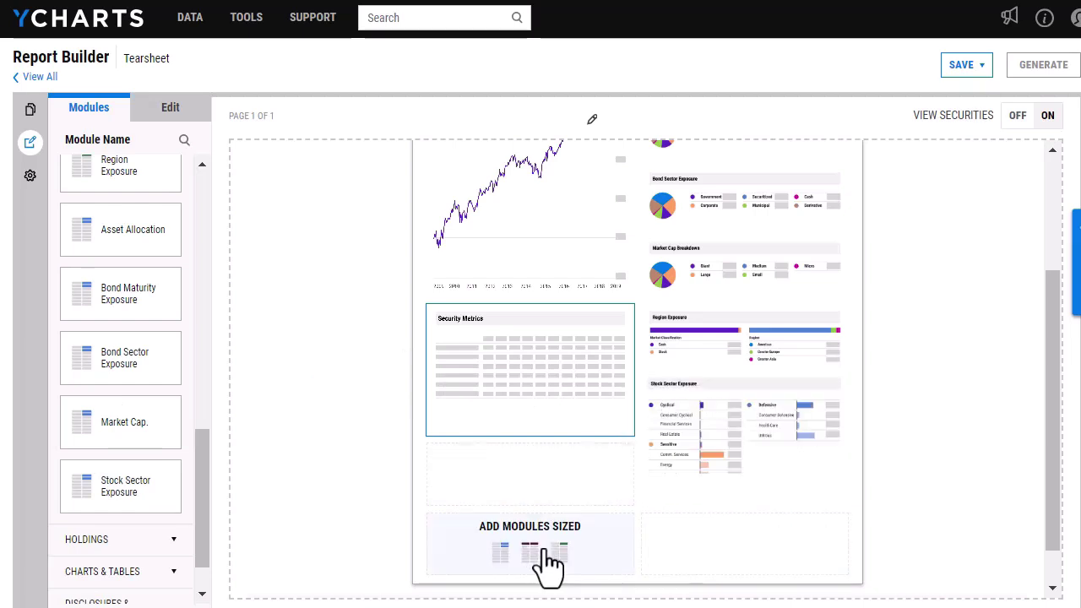
Step: Add Top 10 Holdings and a Performance Disclosure module to the remaining bottom slots
mouse_move(547, 500)
scroll(143, 405, down, 1)
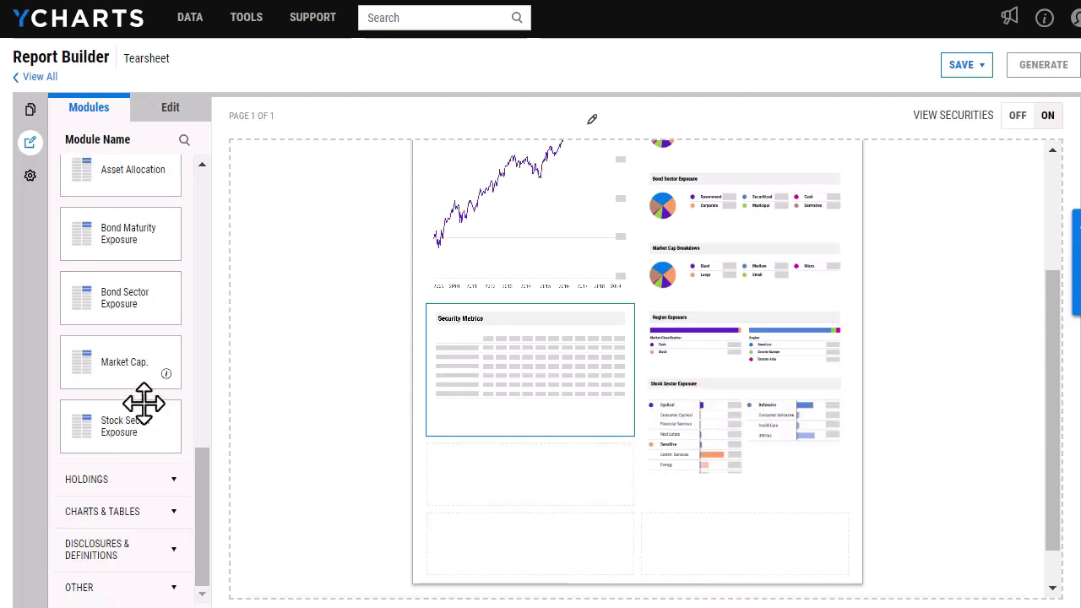
click(125, 487)
scroll(125, 498, down, 2)
drag(111, 434, 447, 493)
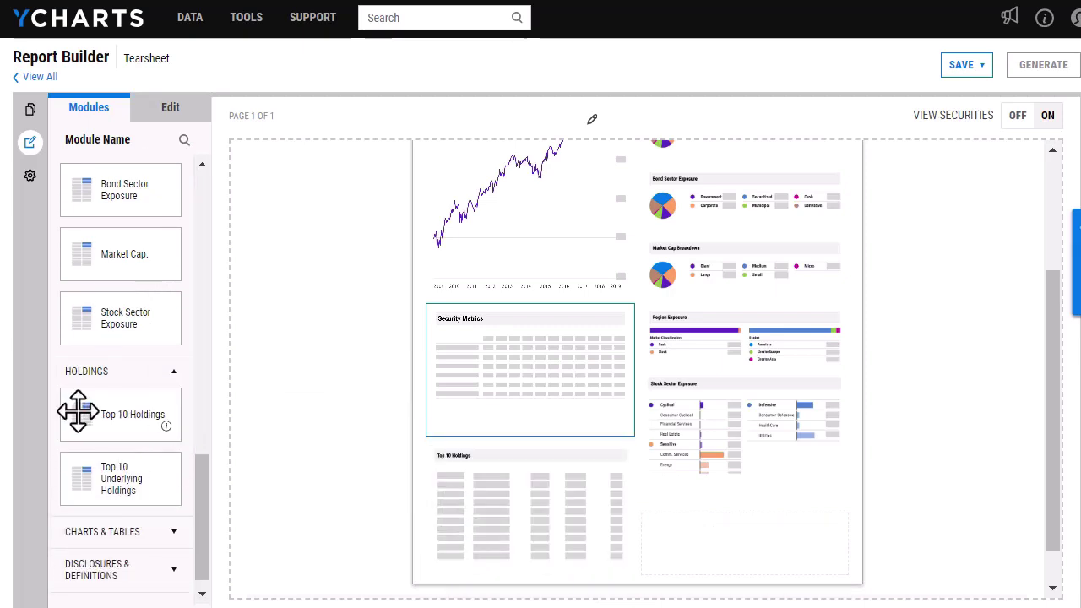
scroll(78, 411, down, 1)
click(125, 550)
scroll(127, 553, down, 2)
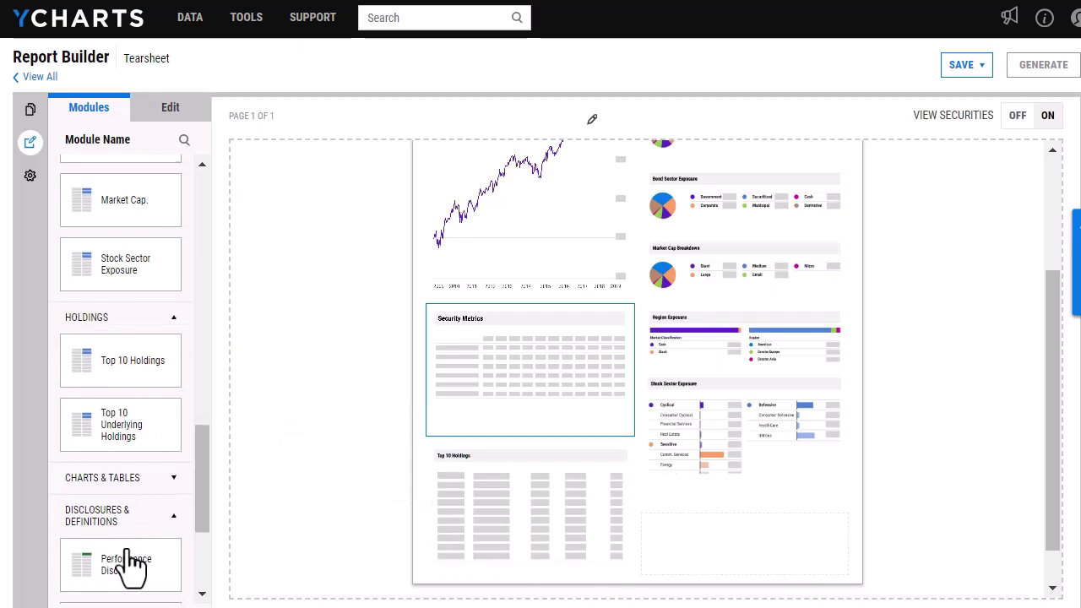
drag(118, 471, 733, 549)
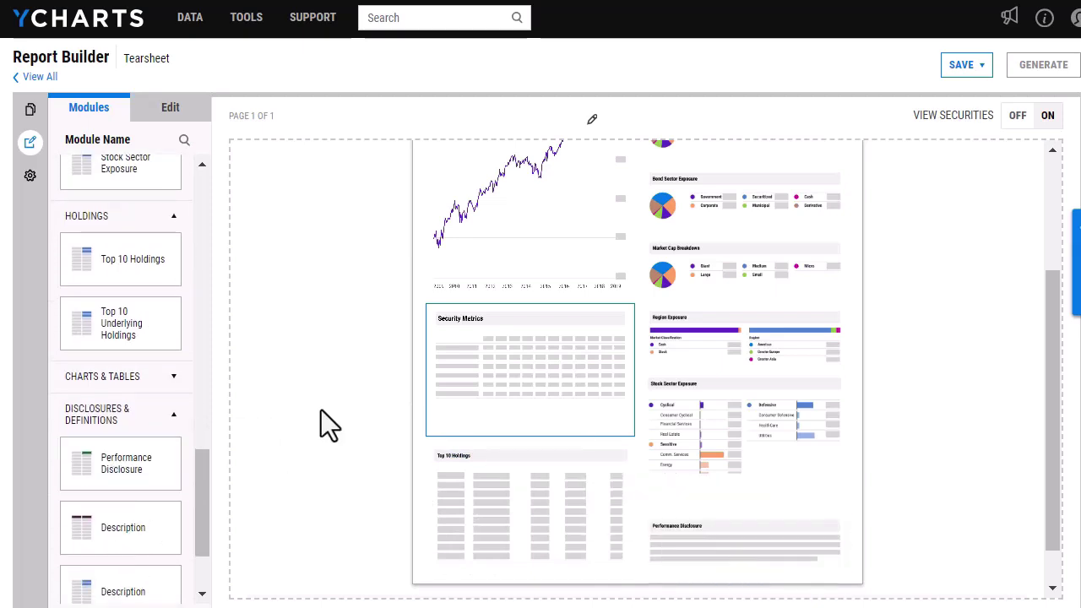
Step: Save the template from the SAVE menu with the name 'Tearsheet'
click(967, 88)
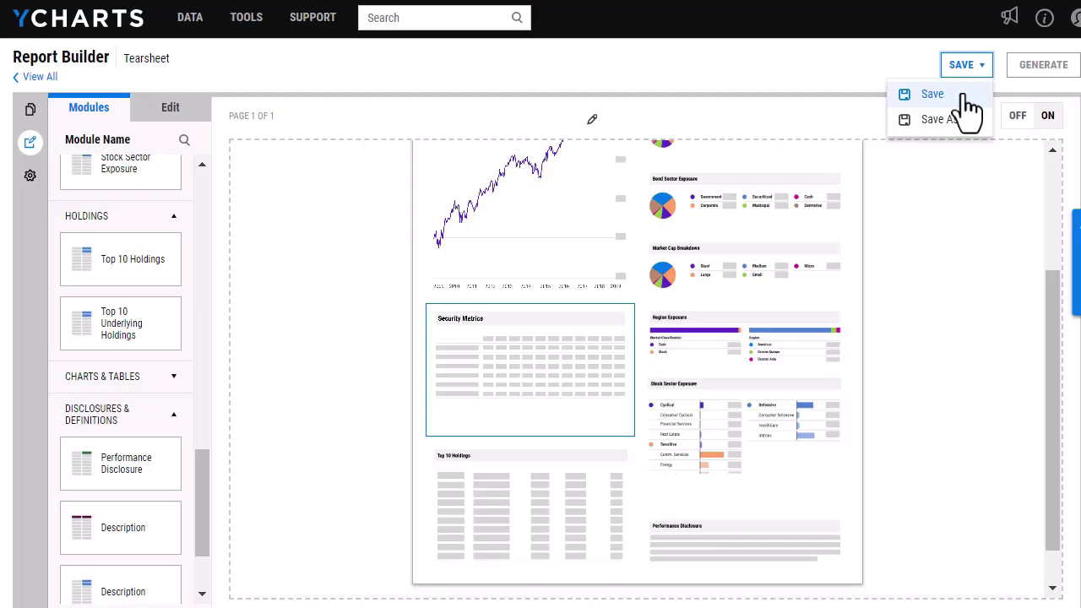
click(965, 95)
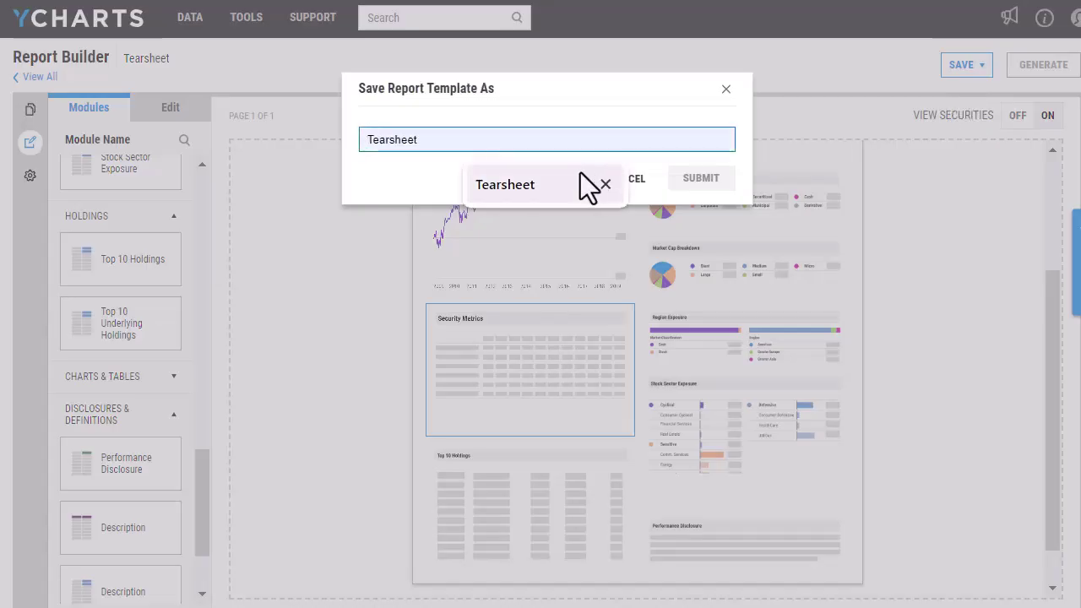
click(543, 183)
click(713, 181)
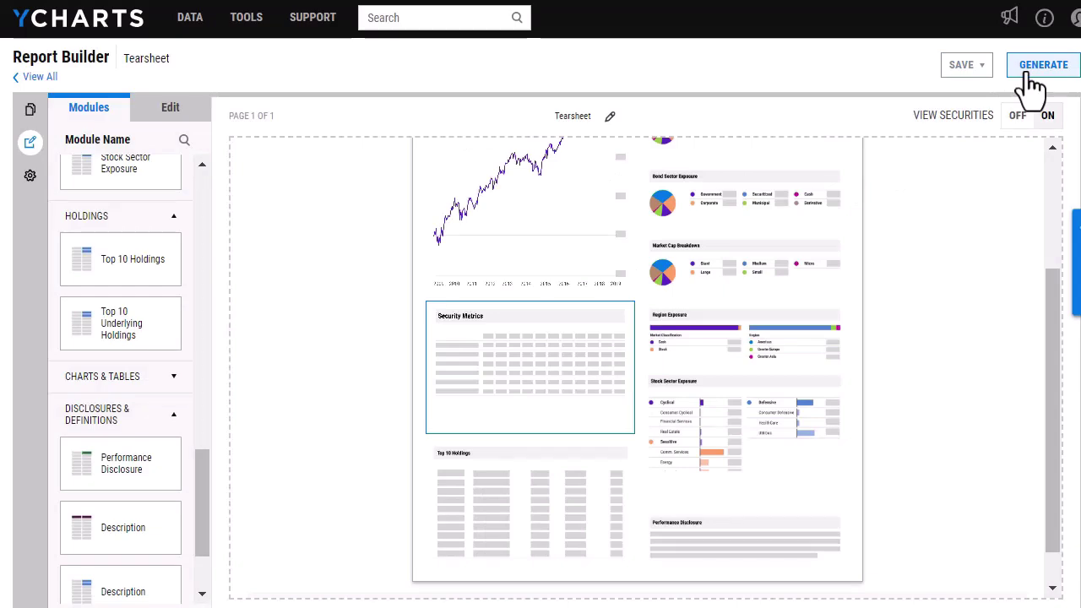
Step: Generate the Tearsheet PDF for FXAIX (Fidelity 500 Index) with the Prepared For recipient filled in
click(1030, 74)
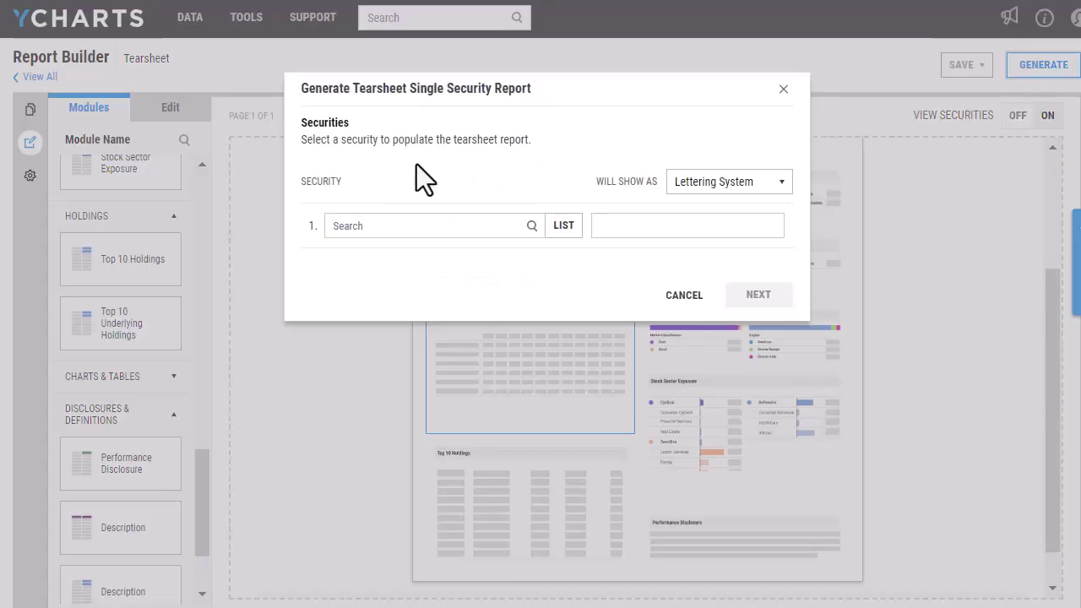
click(367, 228)
text(fxaix)
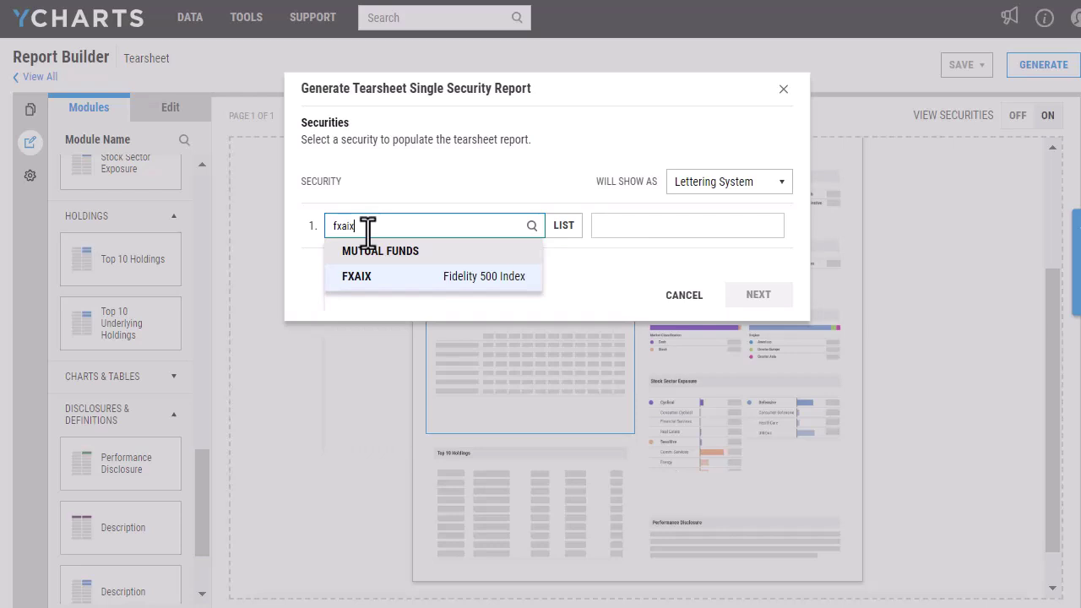
click(402, 283)
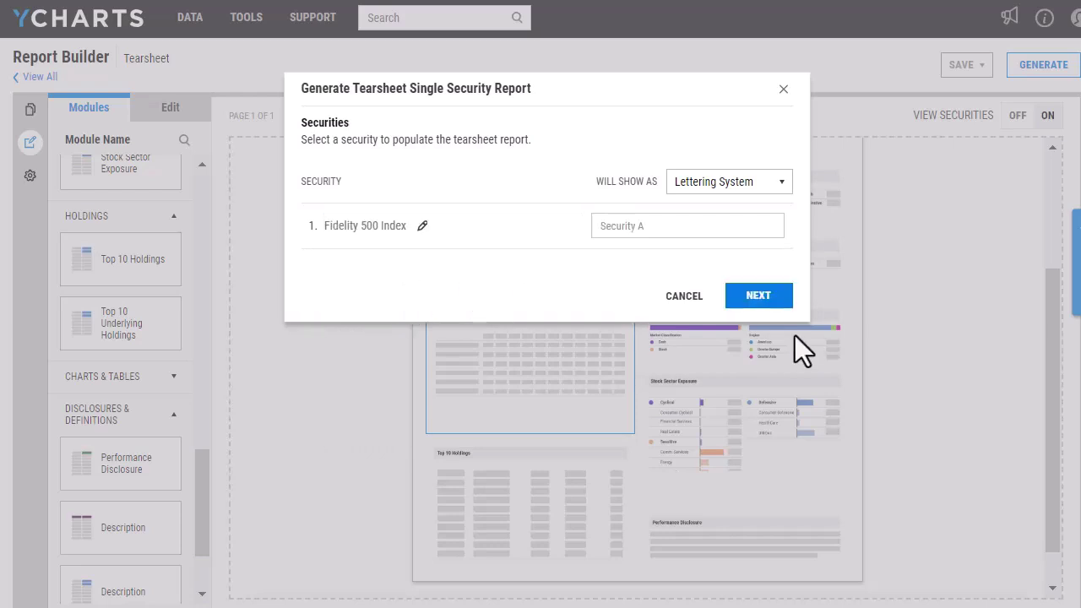
click(764, 297)
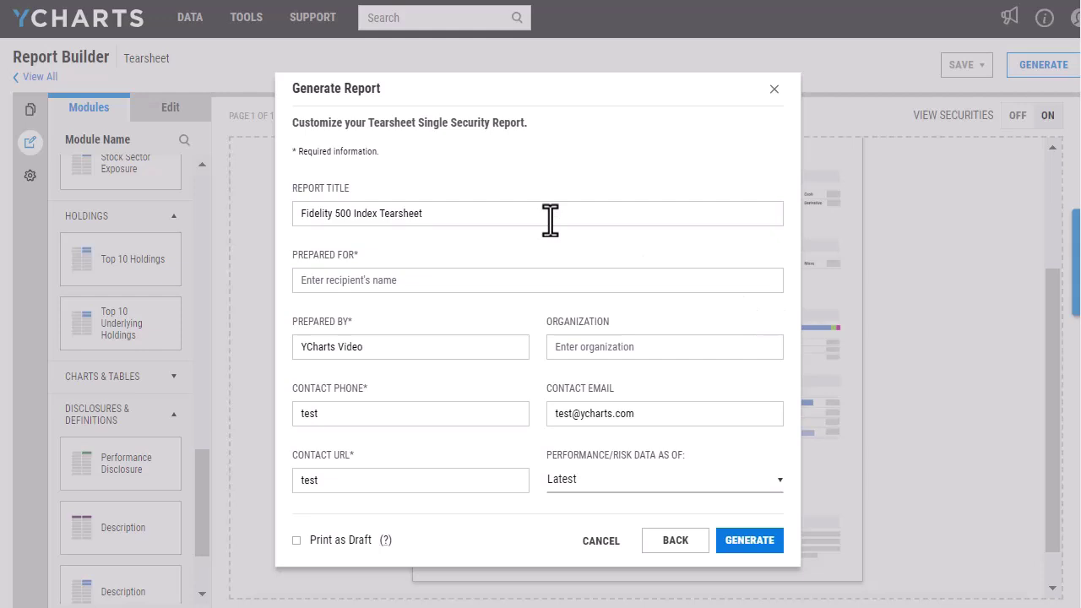
click(379, 279)
click(455, 315)
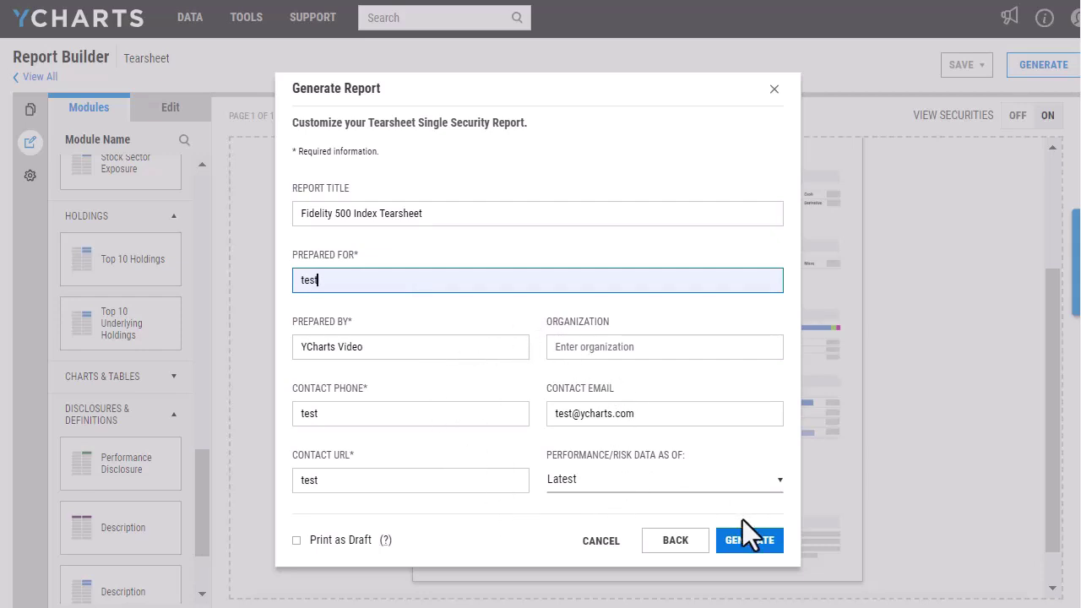
click(744, 540)
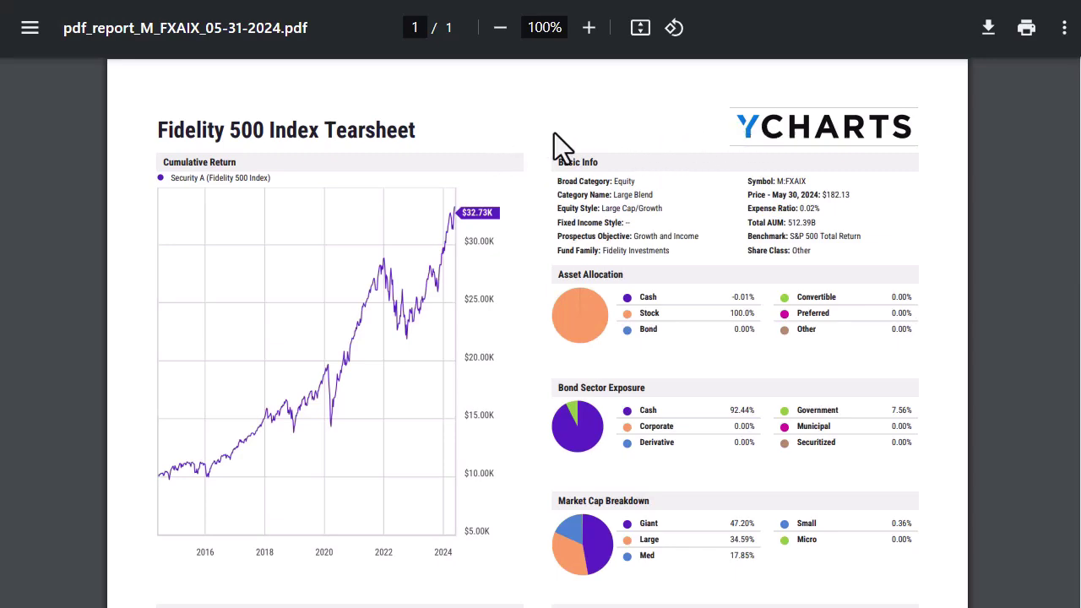
Step: Scroll through the generated Fidelity 500 Index tearsheet PDF
scroll(554, 133, down, 2)
scroll(554, 134, down, 7)
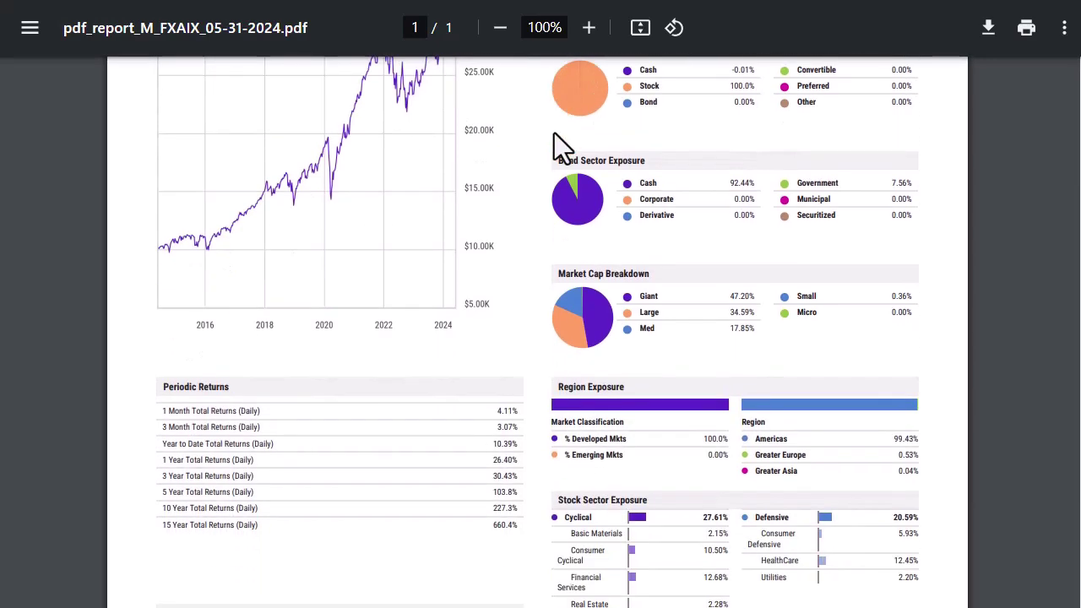
scroll(553, 133, down, 4)
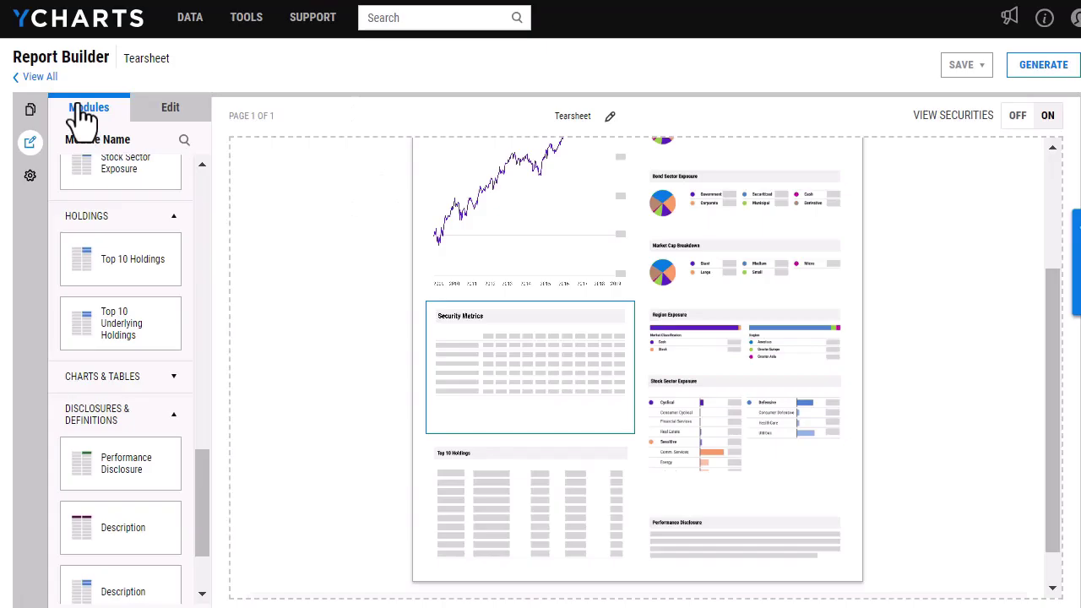
Step: From the template list, create a blank Multi-Comparison Tearsheet template in Landscape orientation
click(32, 85)
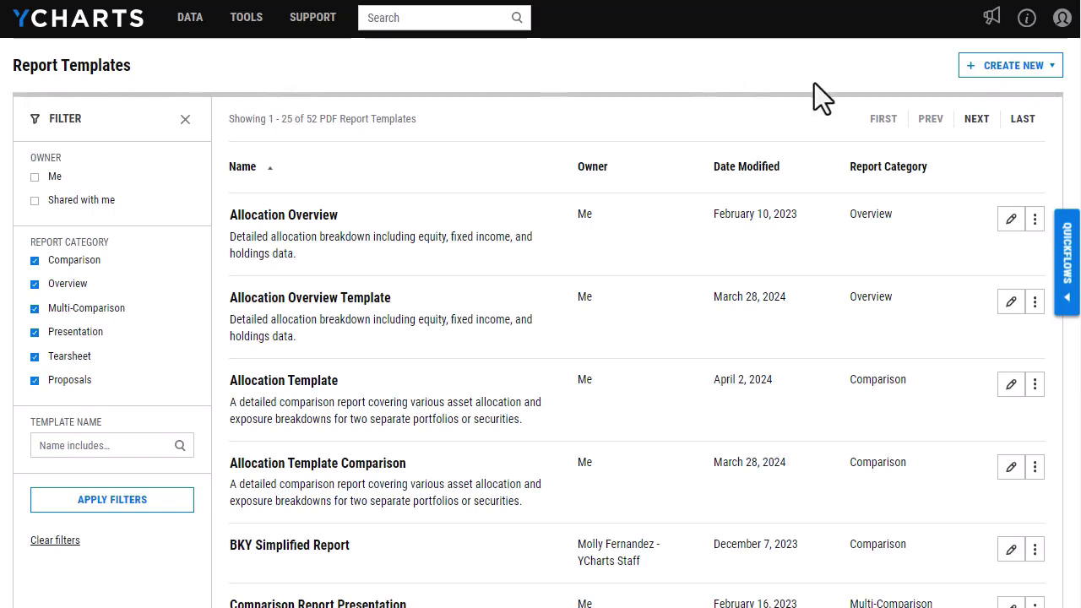
click(971, 71)
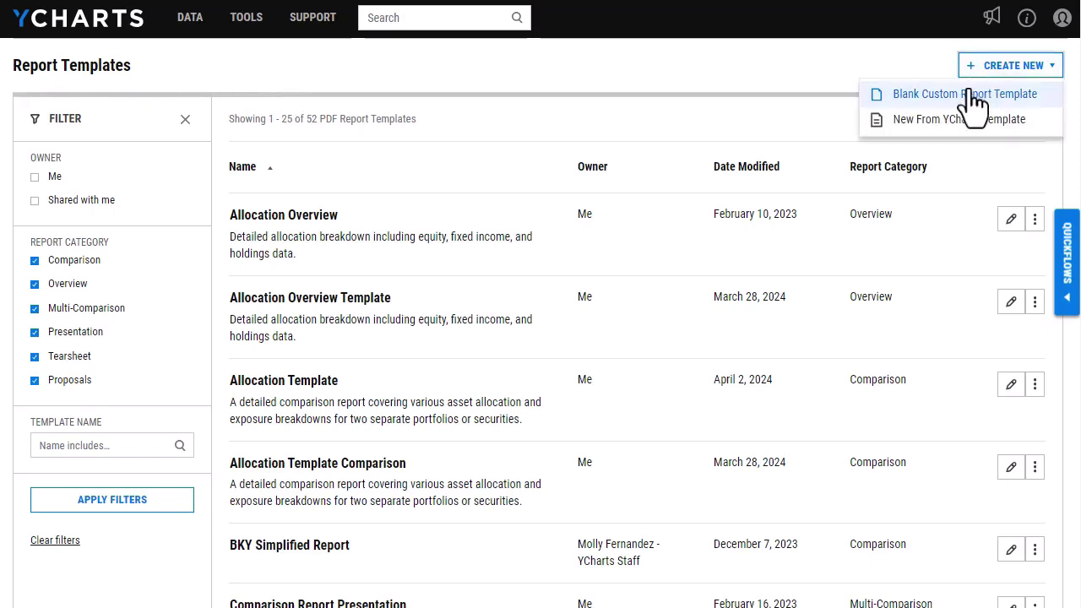
click(971, 97)
click(551, 311)
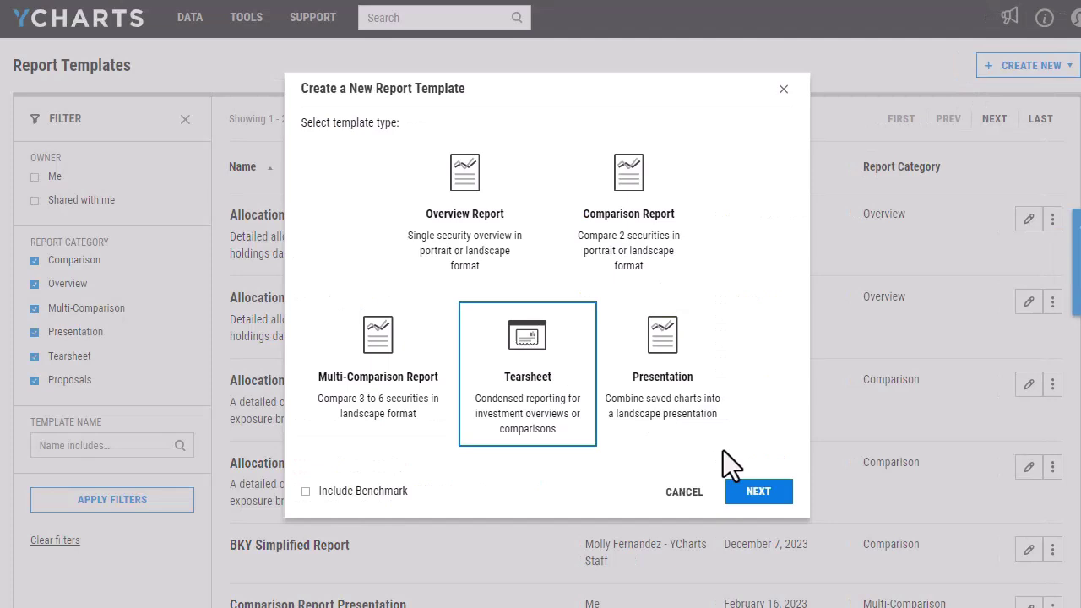
click(757, 491)
click(547, 188)
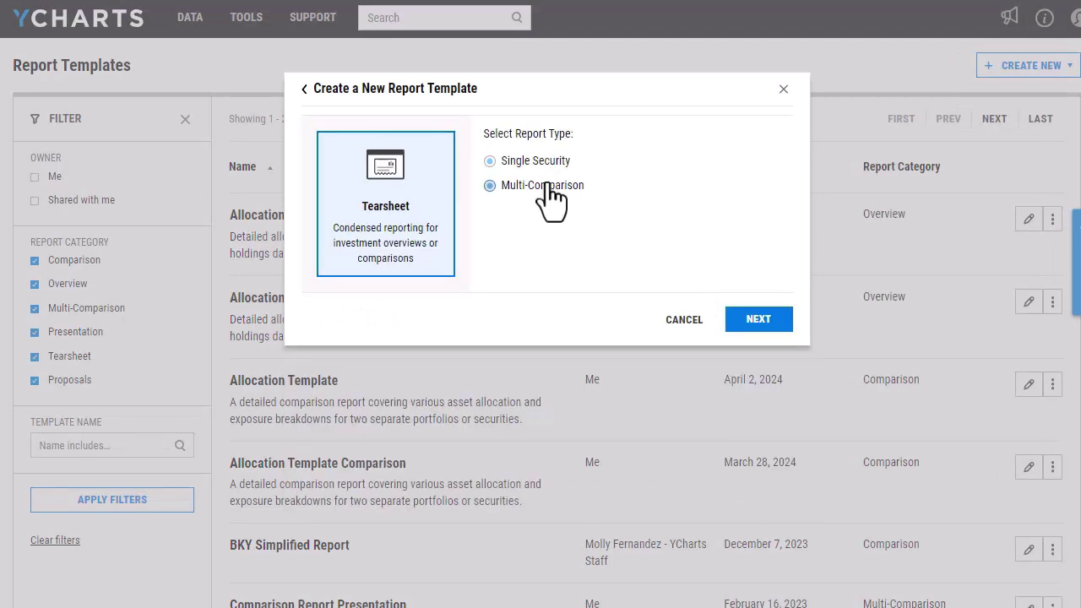
click(770, 320)
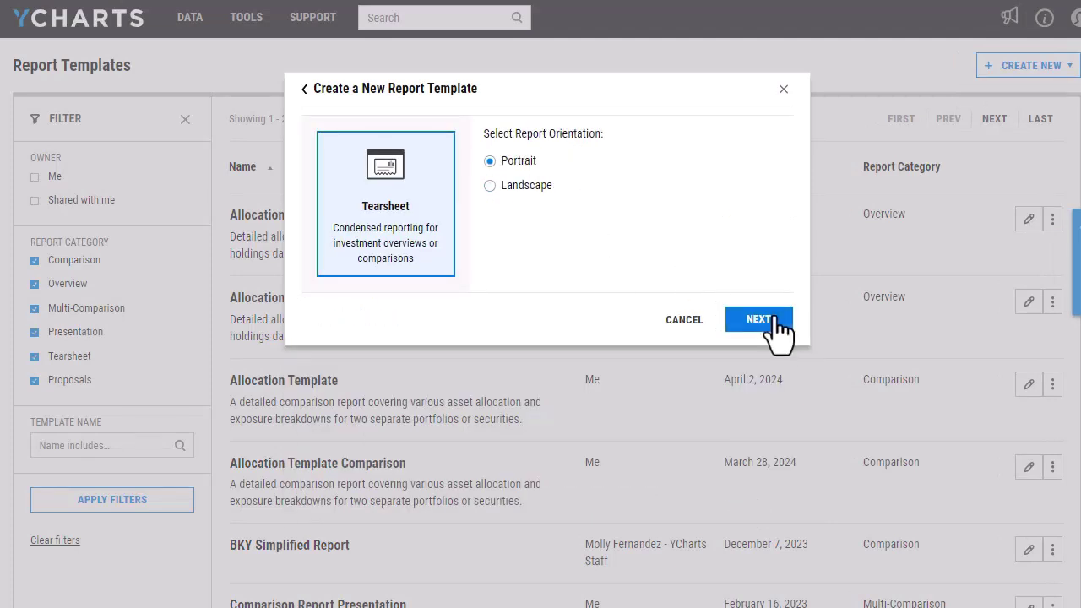
click(529, 187)
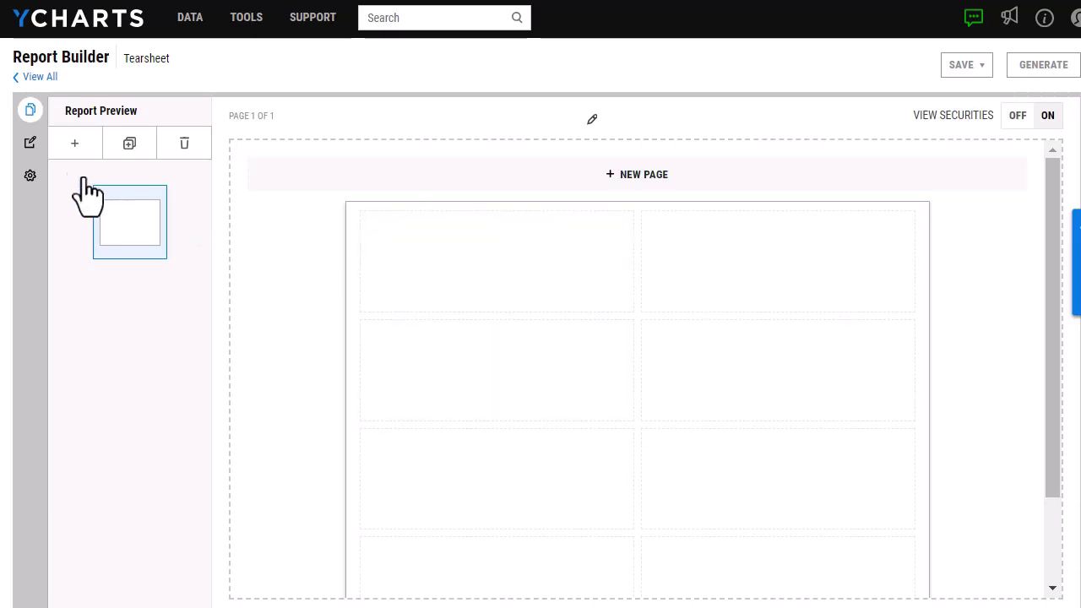
Step: Put a Cumulative Return chart atop page 1 with a Periodic Return module beneath it
click(31, 144)
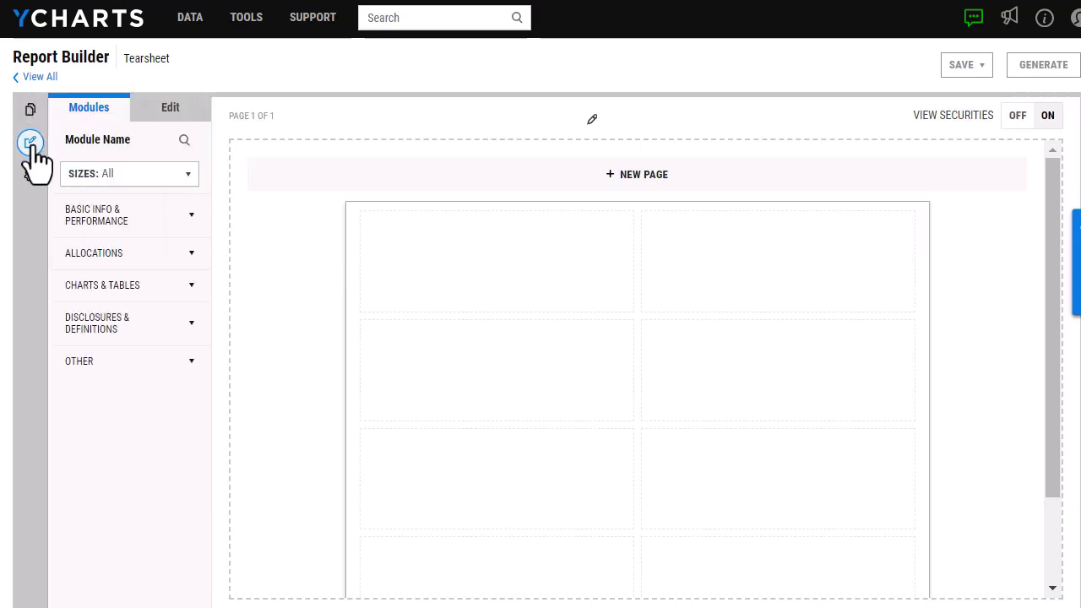
click(181, 219)
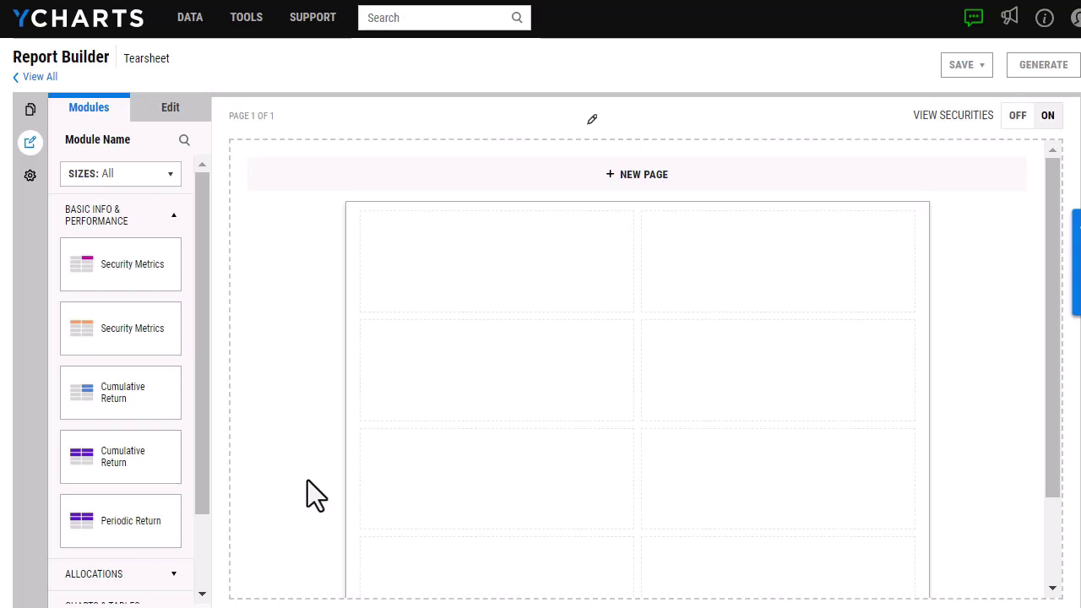
drag(108, 458, 518, 299)
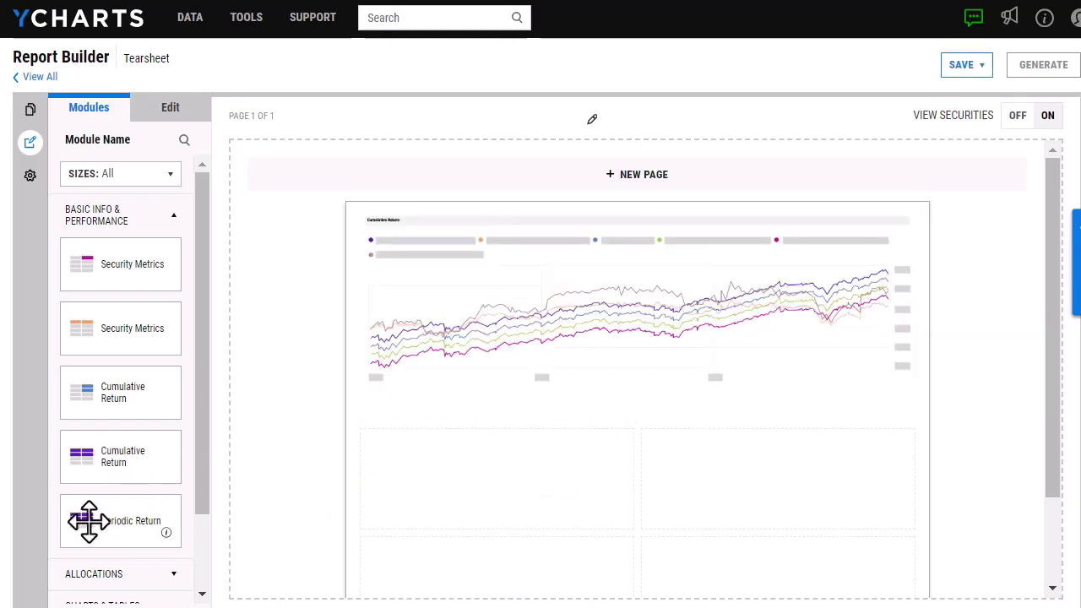
drag(88, 521, 510, 444)
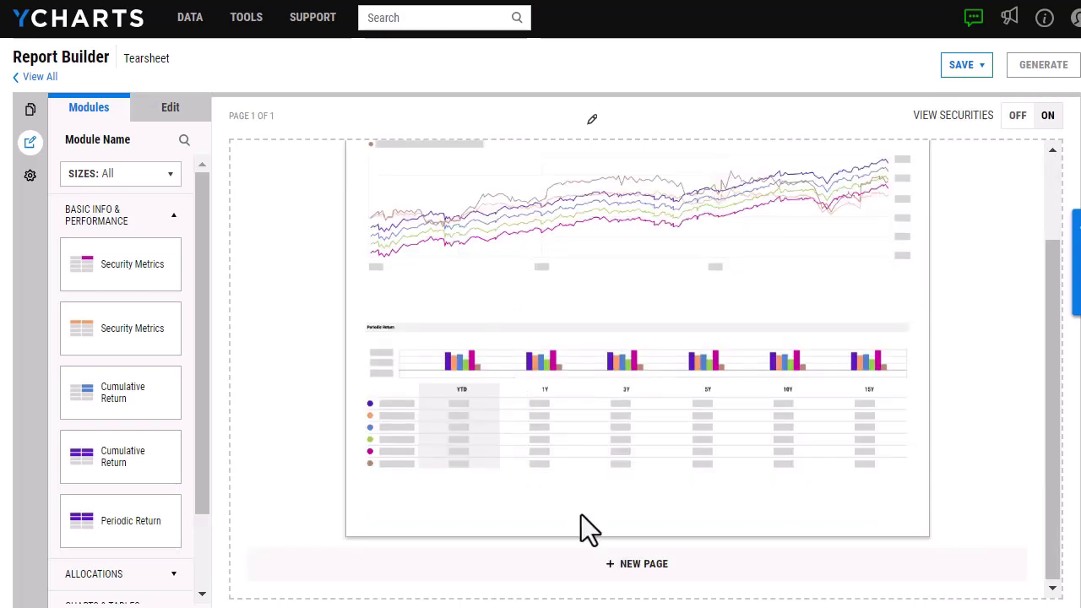
Step: Add a second report page with an Asset Allocation module at the top
click(629, 581)
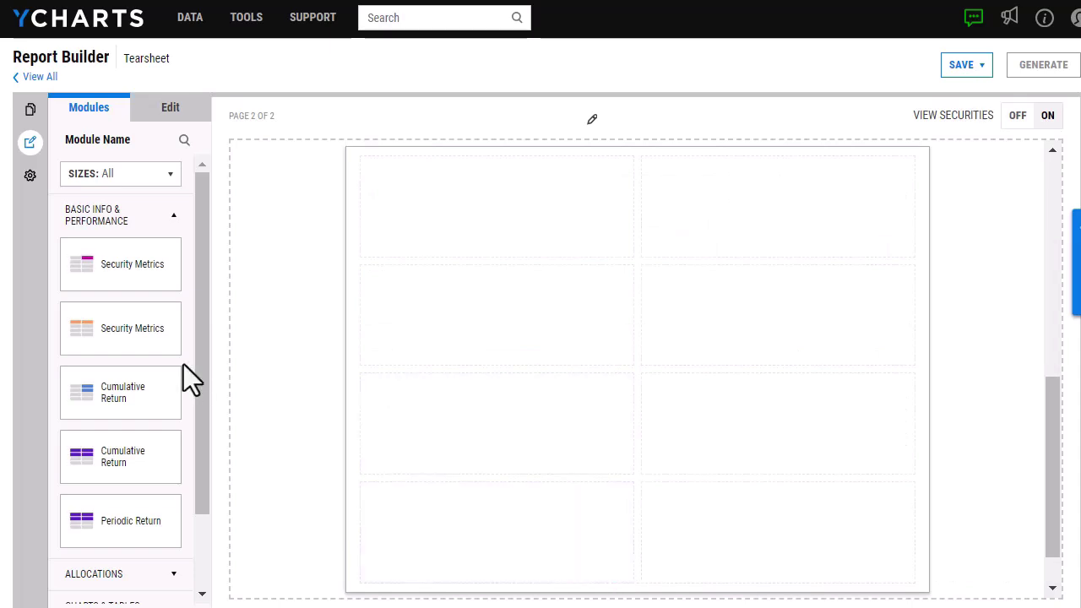
scroll(184, 366, down, 1)
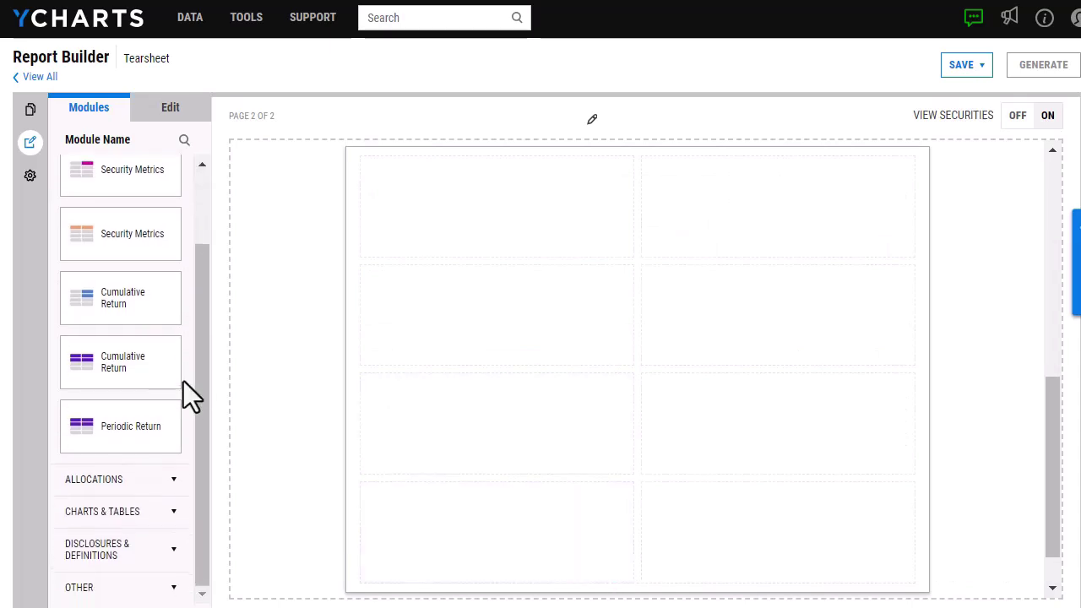
click(167, 478)
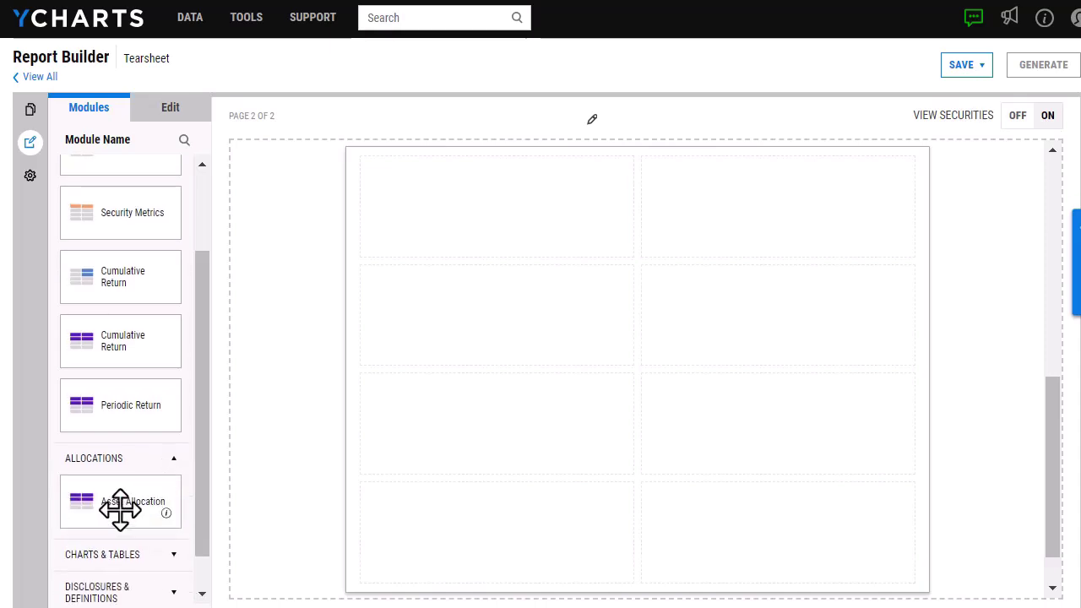
drag(116, 506, 433, 203)
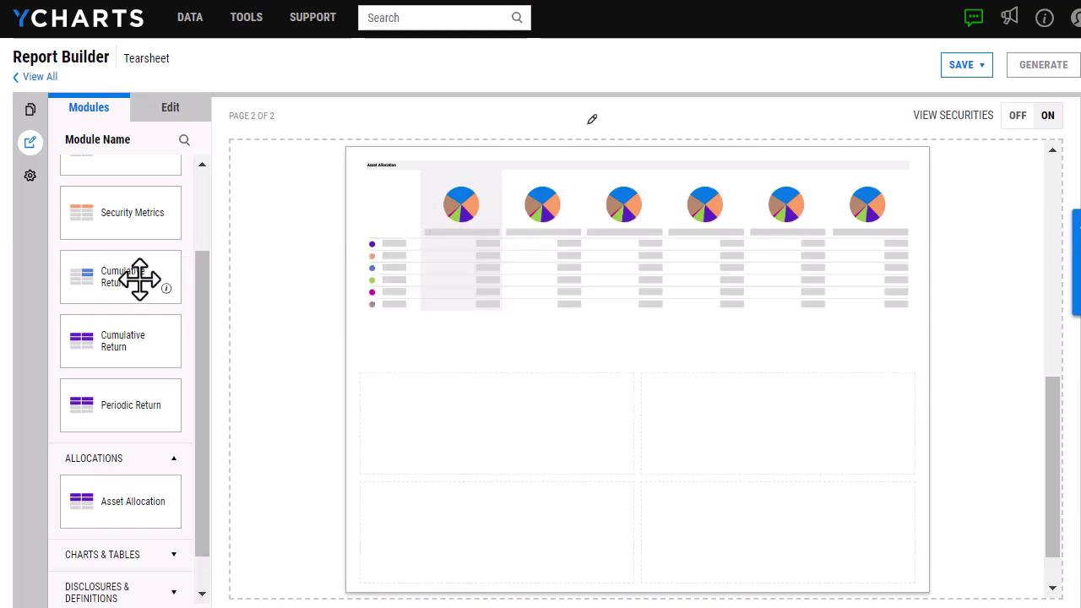
Step: Place a Security Metrics table below the Asset Allocation module and select it
scroll(140, 278, up, 1)
drag(96, 258, 426, 423)
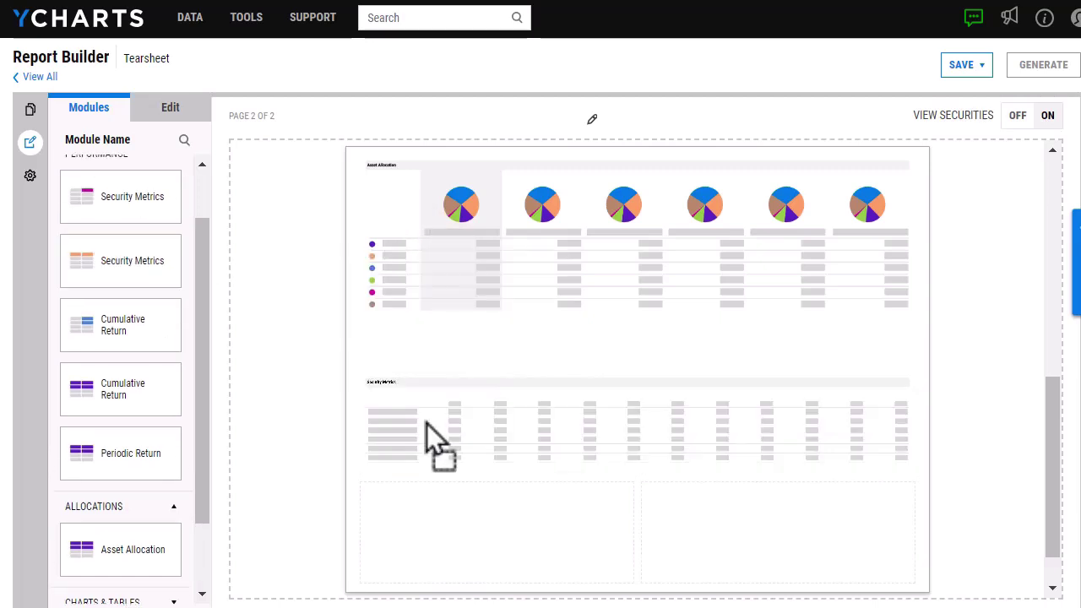
click(444, 423)
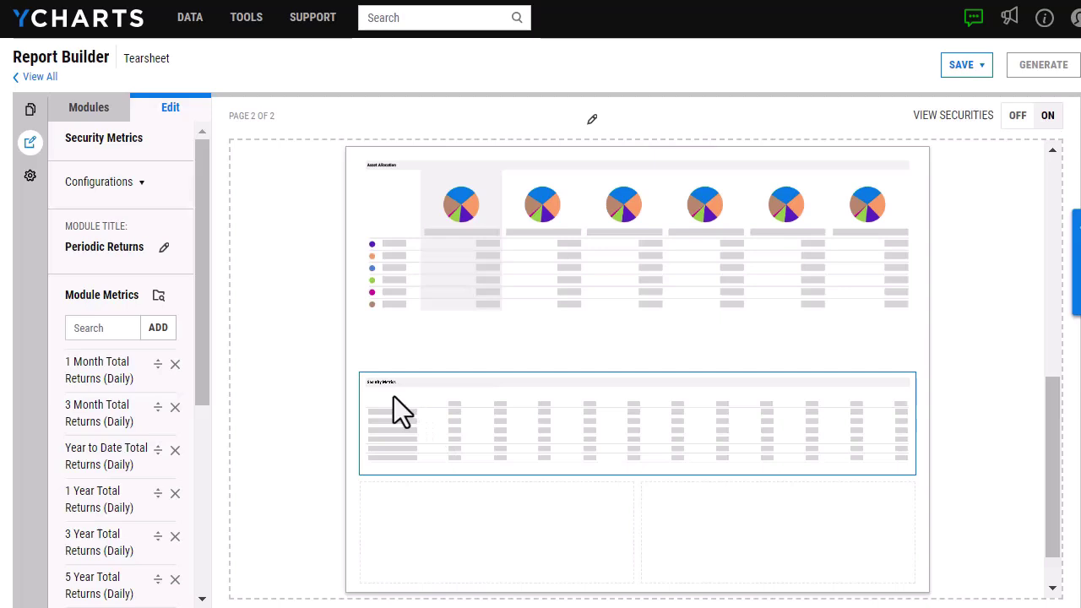
Step: Switch the page-2 metrics table to the Risk Info preset showing Alpha and Beta
click(129, 182)
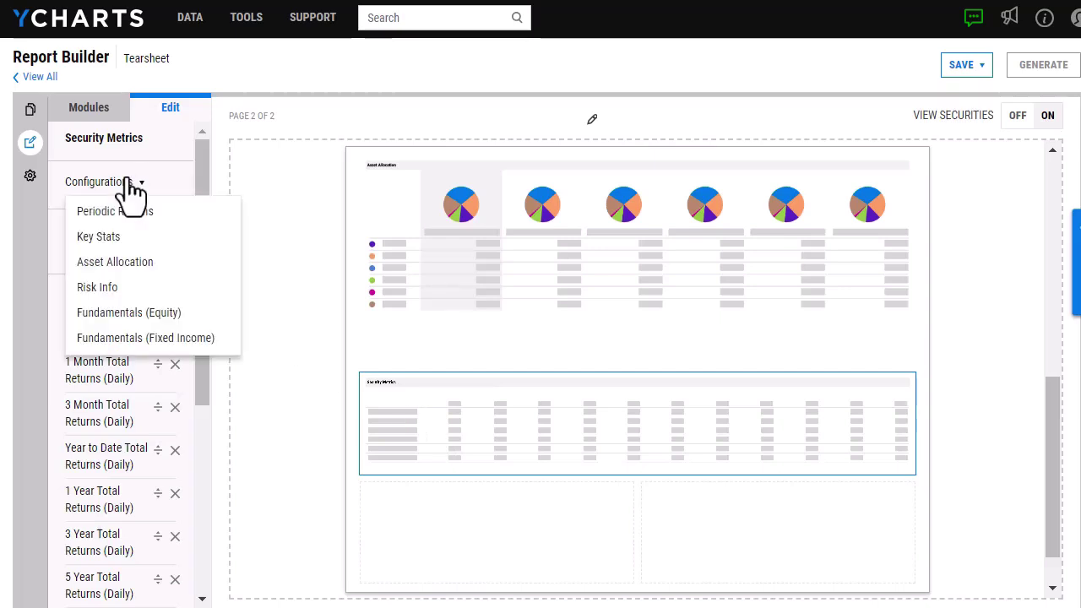
click(147, 291)
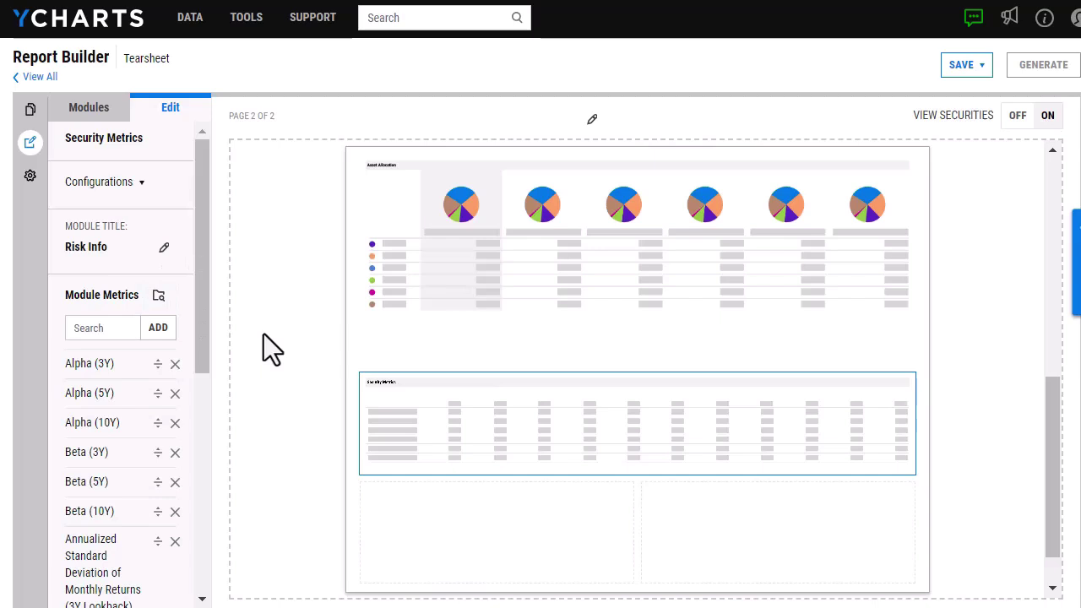
scroll(263, 333, down, 1)
scroll(264, 333, up, 2)
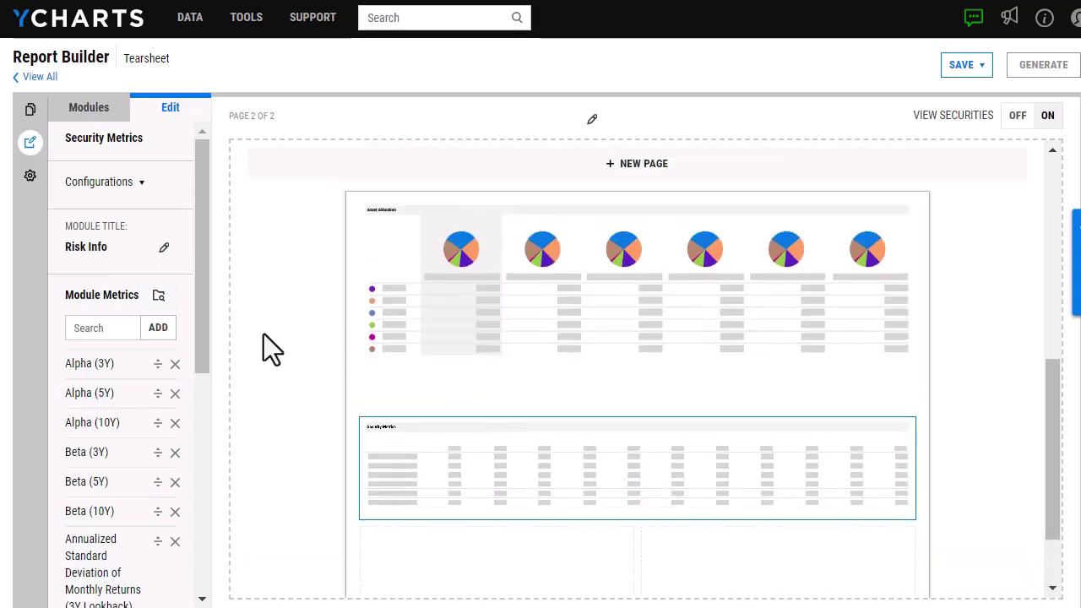
click(956, 67)
Step: Save the template as 'Multi Comparsion Tearsheet' and generate a PDF report for the chosen securities
click(952, 91)
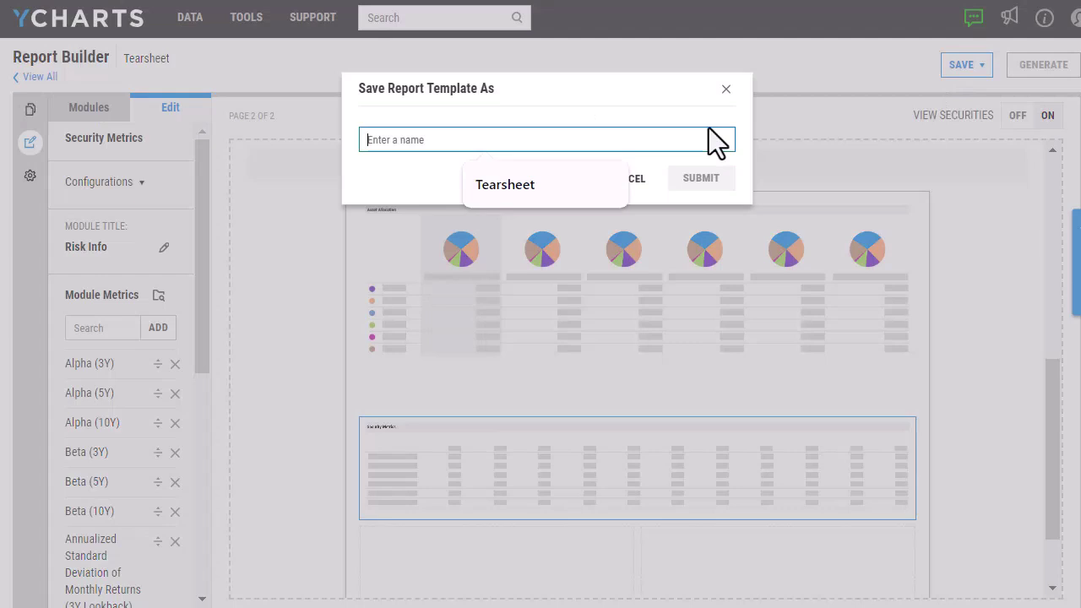
text(Multi Comparsio)
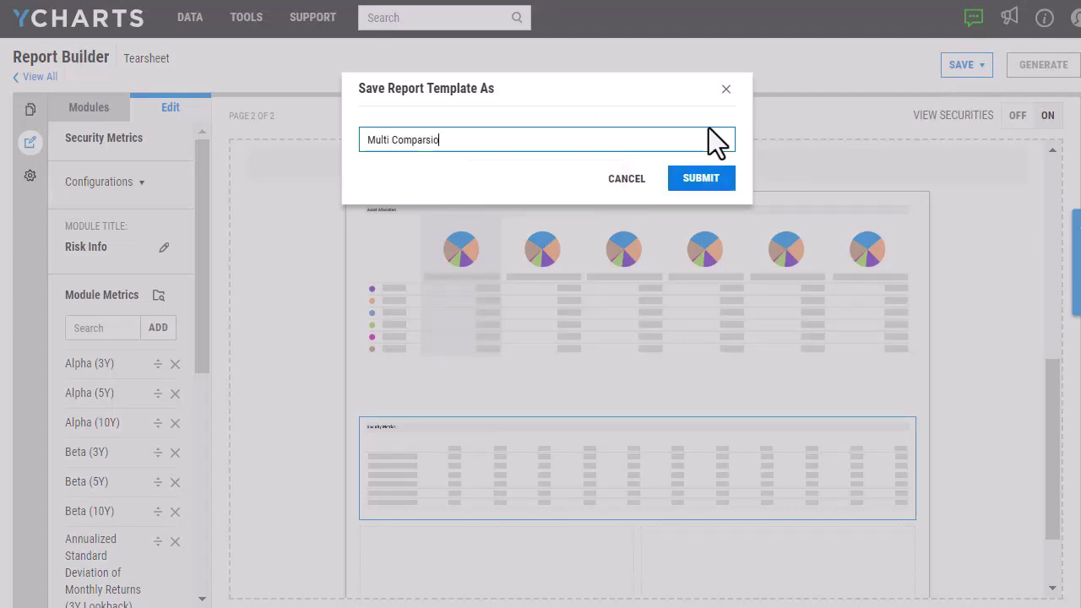
text(n Tearsheet)
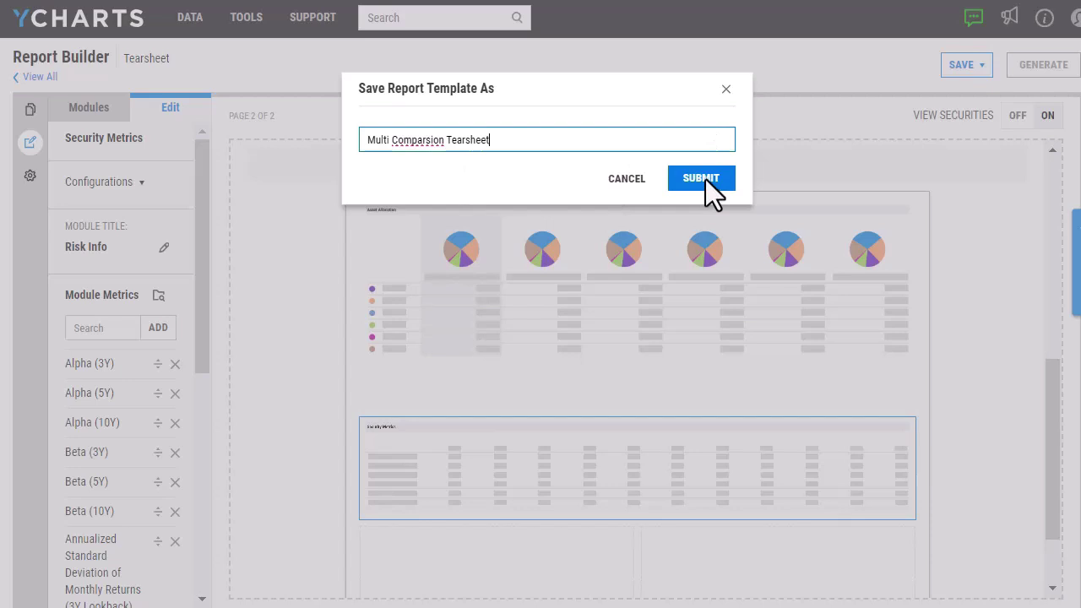
click(705, 179)
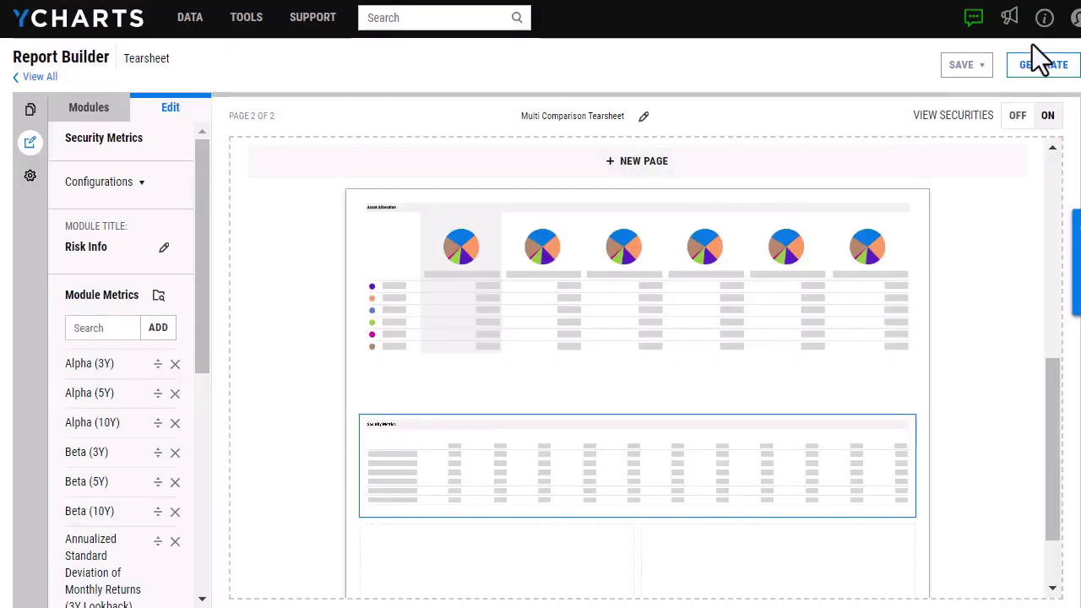
click(1036, 67)
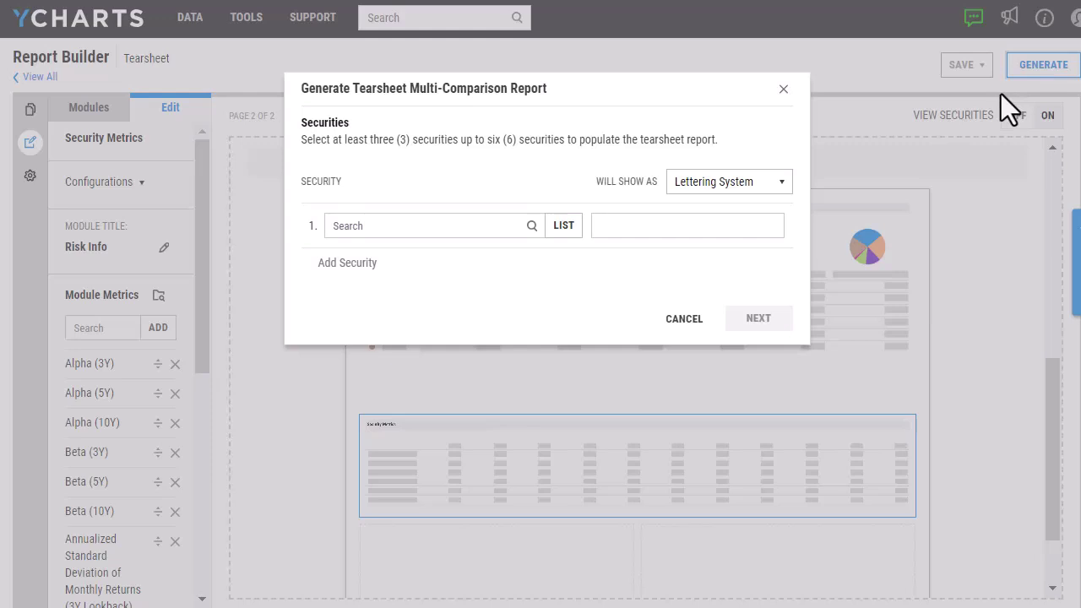
click(422, 221)
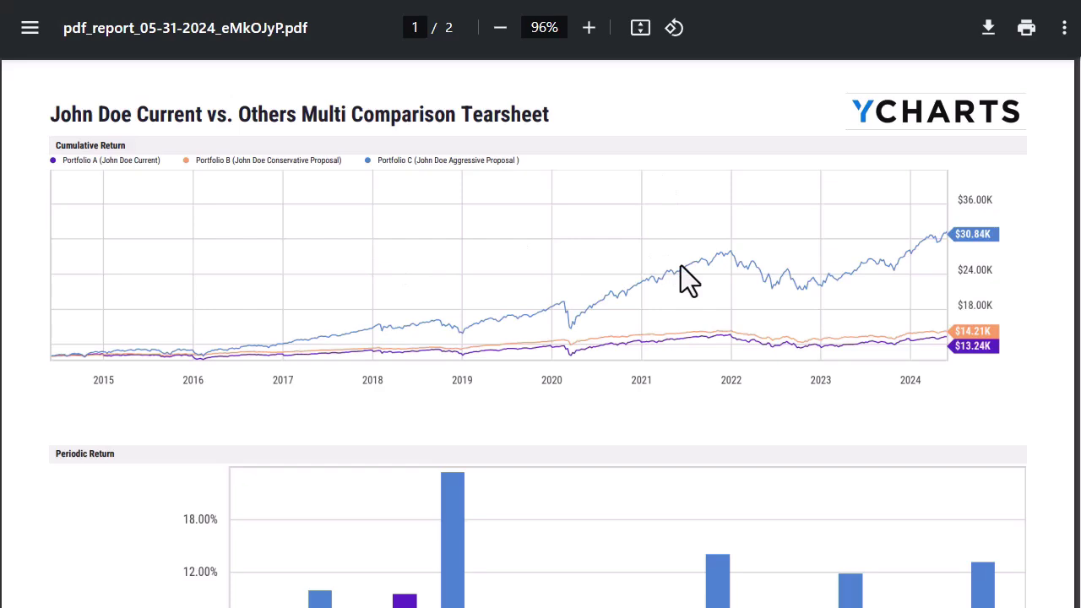
Step: Scroll the PDF from the Cumulative Return chart to page 2's Asset Allocation and Risk Info sections
scroll(680, 267, down, 3)
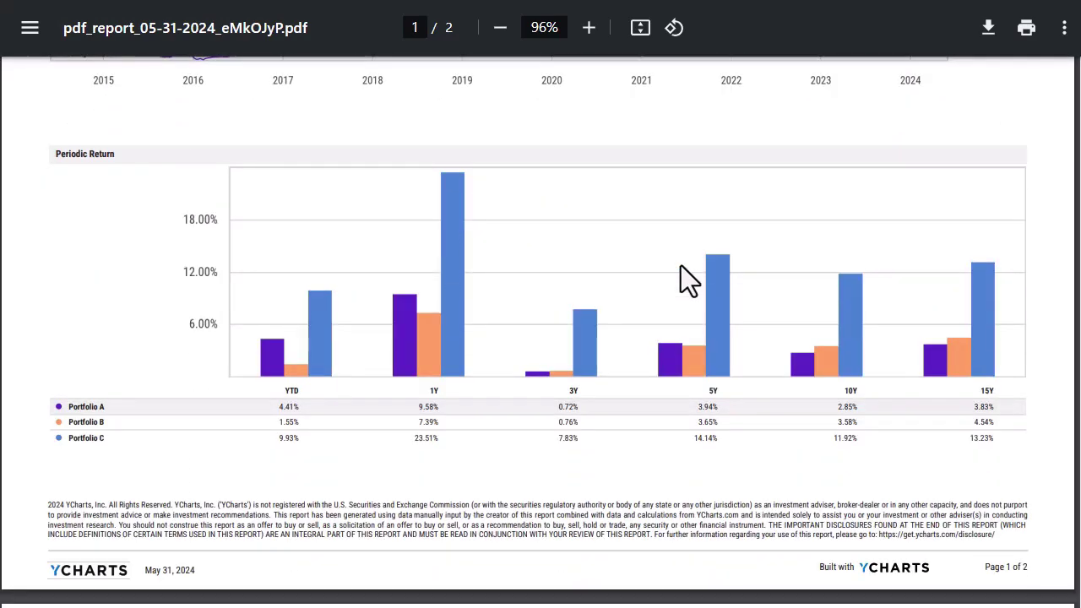
scroll(681, 267, down, 5)
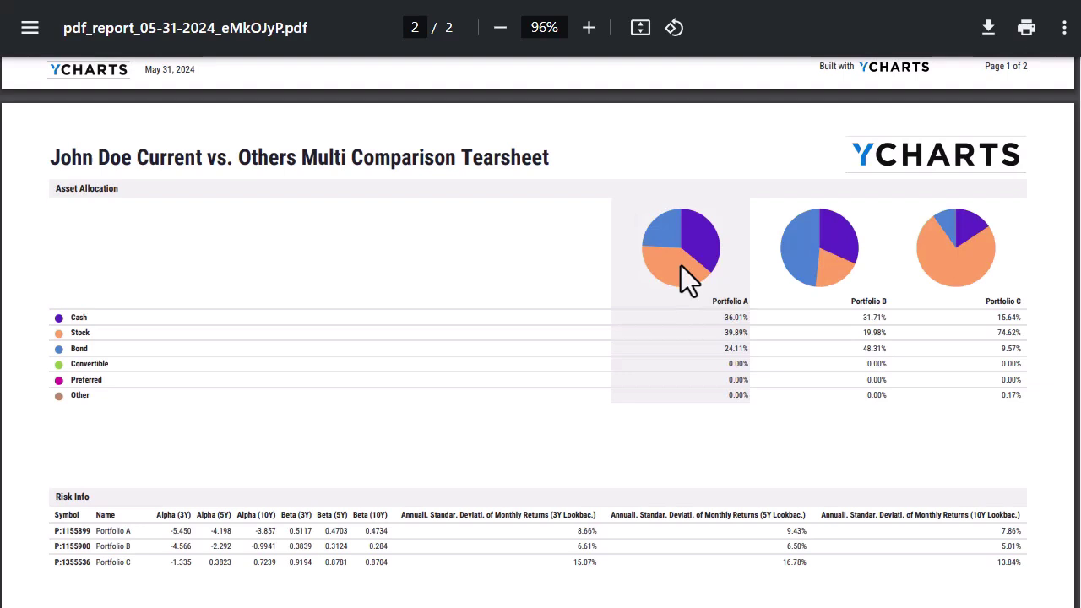
scroll(680, 267, down, 1)
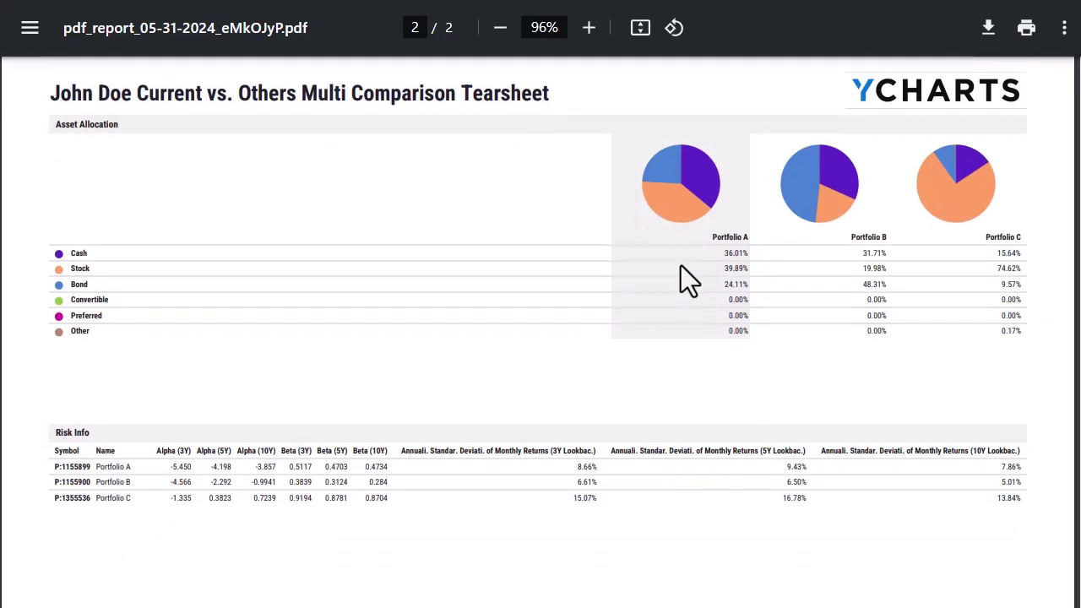